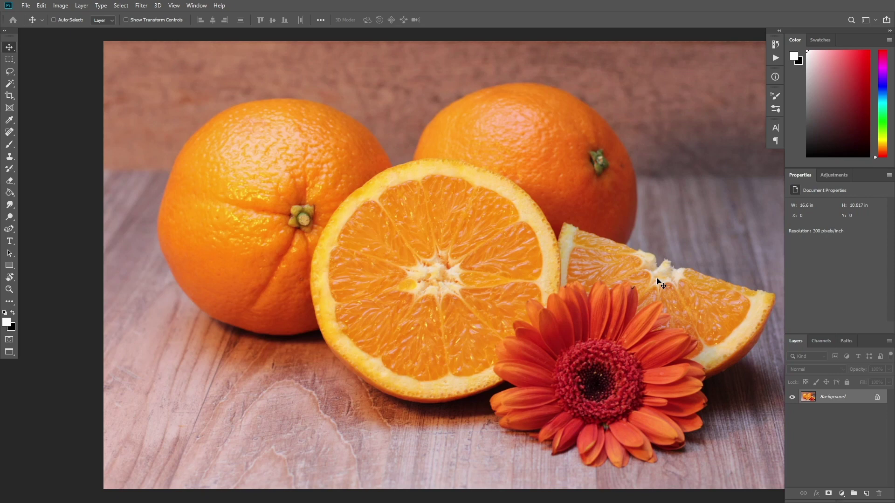
Step: Resize the oranges photo to 2580 pixels wide (2580 × 1681) at 300 pixels/inch
{"action": "left_click", "coordinate": [65, 6]}
{"action": "mouse_move", "coordinate": [67, 17]}
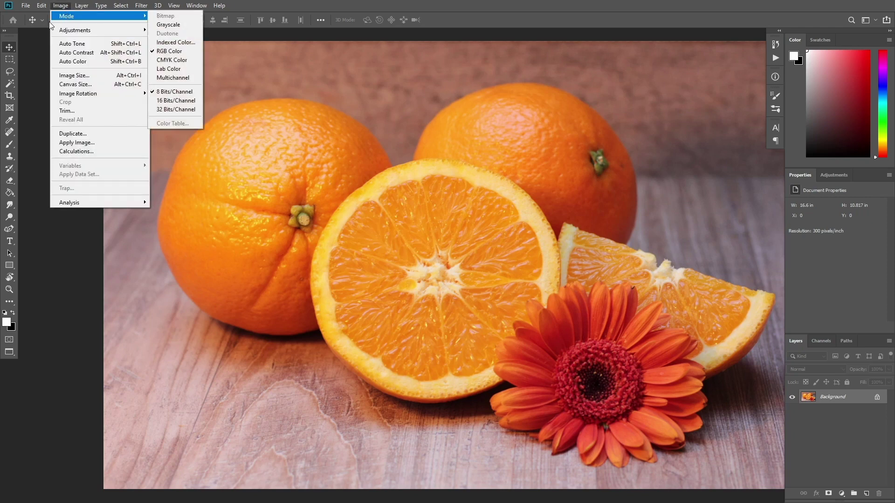
{"action": "left_click", "coordinate": [42, 42]}
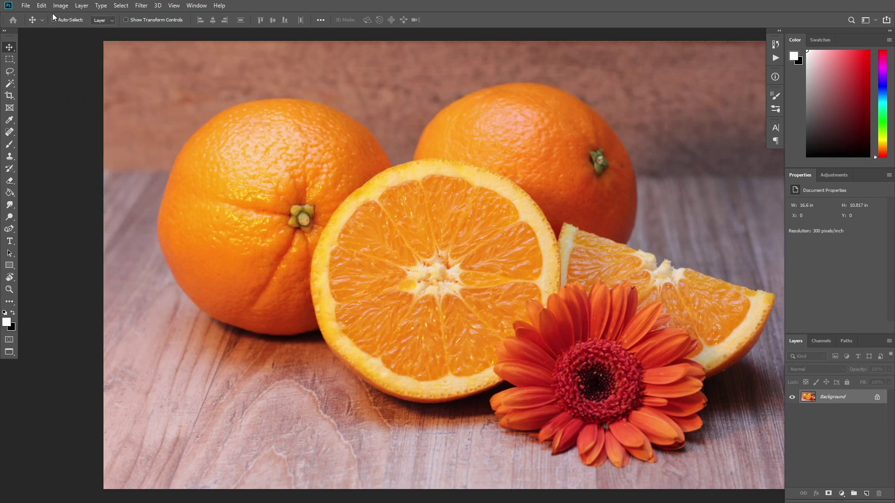
{"action": "left_click", "coordinate": [65, 6]}
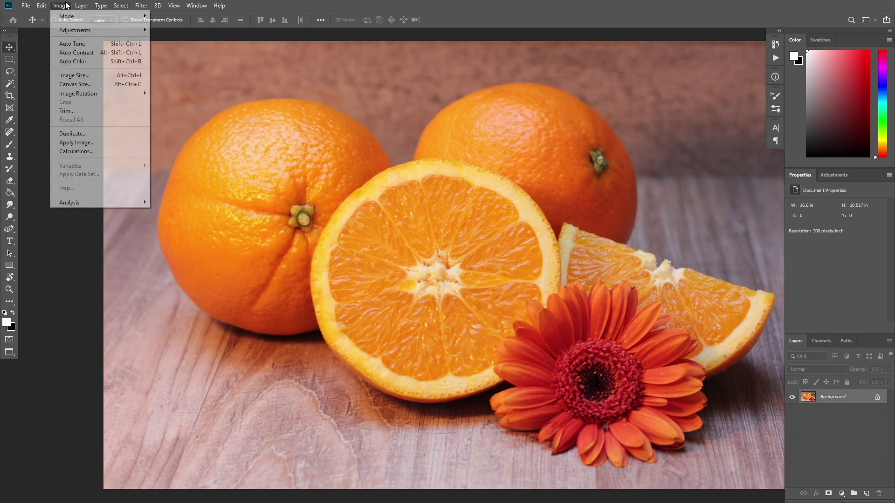
{"action": "left_click", "coordinate": [75, 76]}
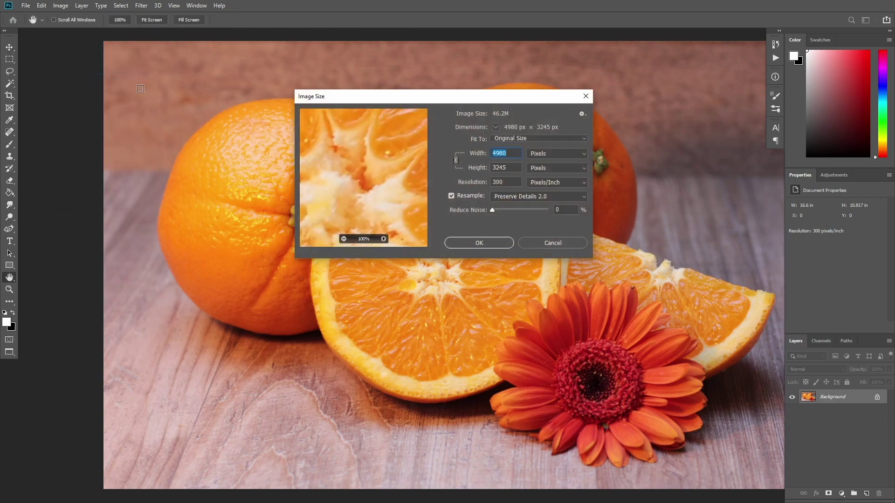
{"action": "type", "text": "2580"}
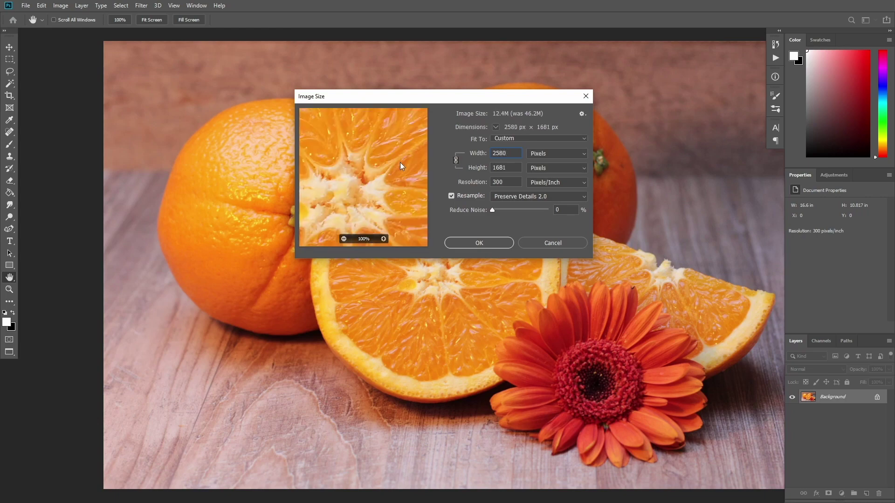
{"action": "left_click", "coordinate": [479, 242]}
{"action": "key", "text": "v"}
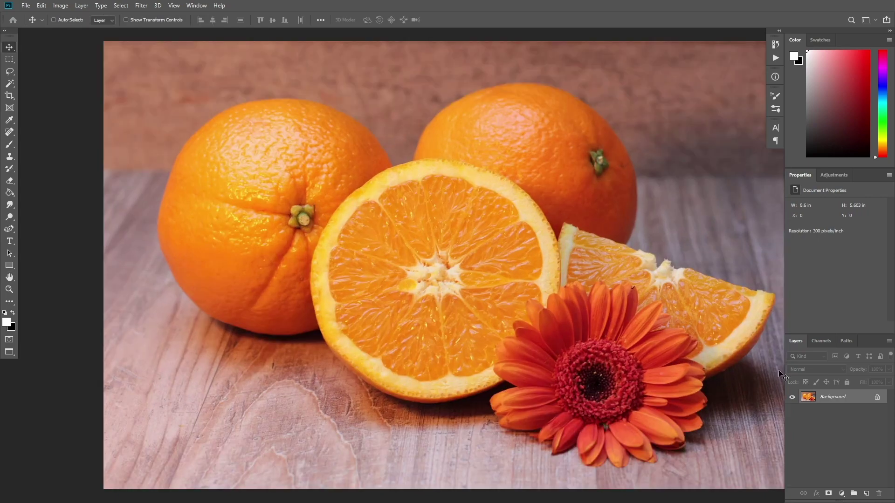
Step: Define the grey watercolor blot texture as a brush preset named Temp_Brush_1
{"action": "left_click", "coordinate": [81, 6]}
{"action": "mouse_move", "coordinate": [86, 17]}
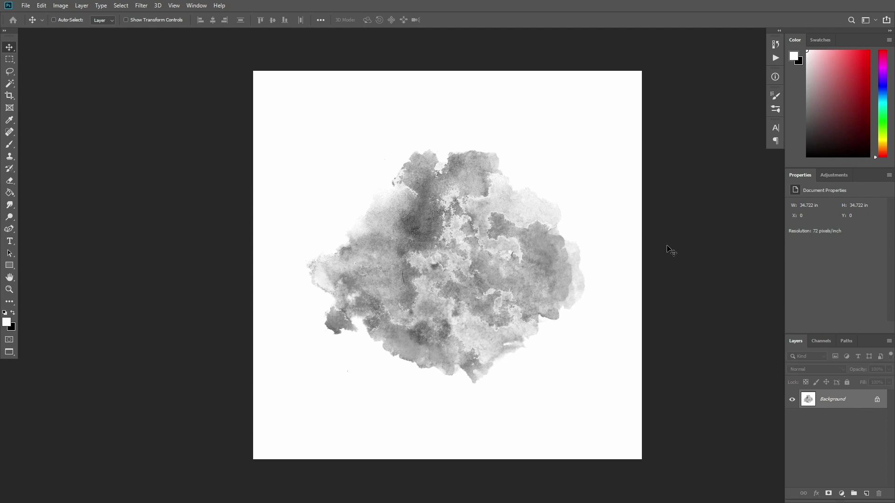
{"action": "left_click", "coordinate": [41, 7]}
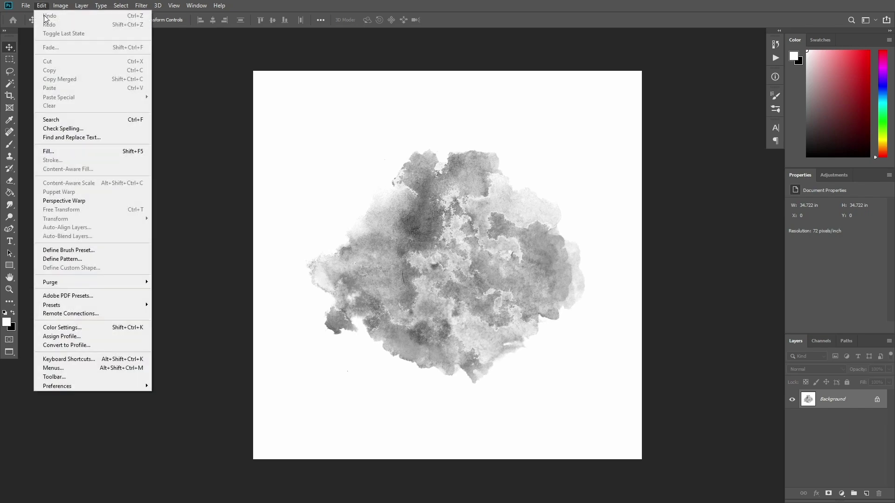
{"action": "left_click", "coordinate": [66, 250]}
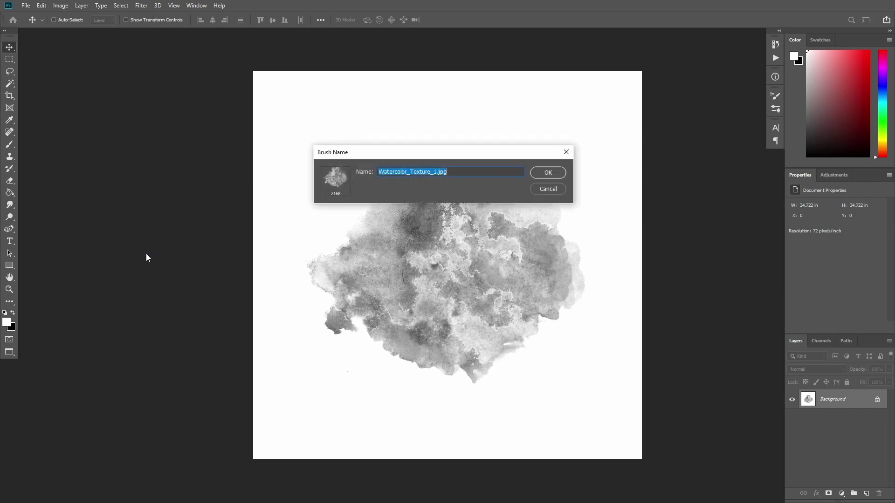
{"action": "type", "text": "Temp_Brush_1"}
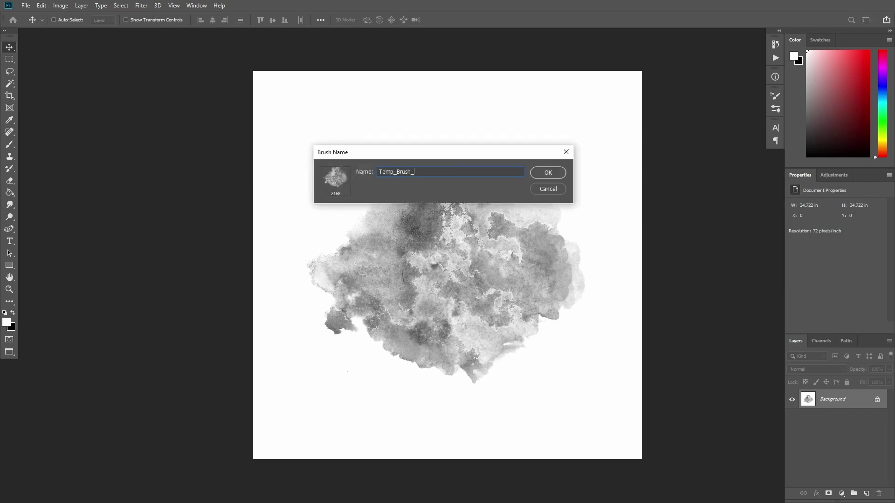
{"action": "left_click", "coordinate": [542, 174]}
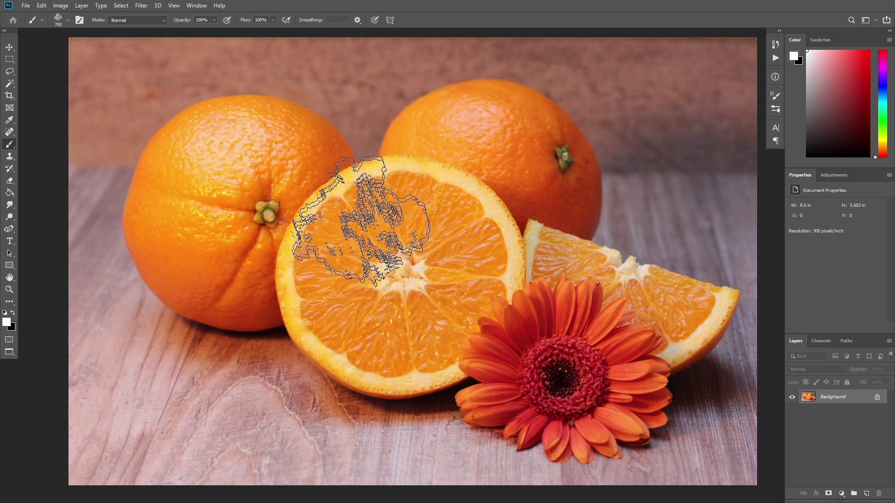
Step: Select the Temp_Brush_1 brush and set its spacing to 50%
{"action": "right_click", "coordinate": [359, 209]}
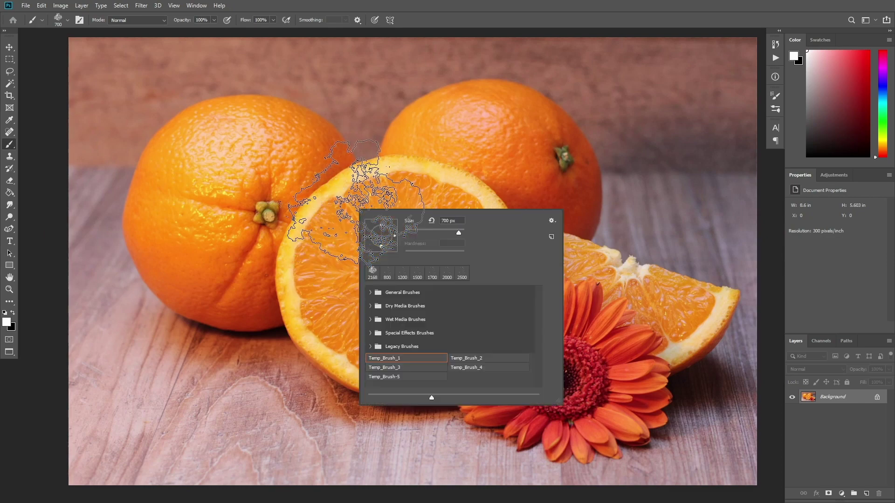
{"action": "left_click", "coordinate": [397, 360]}
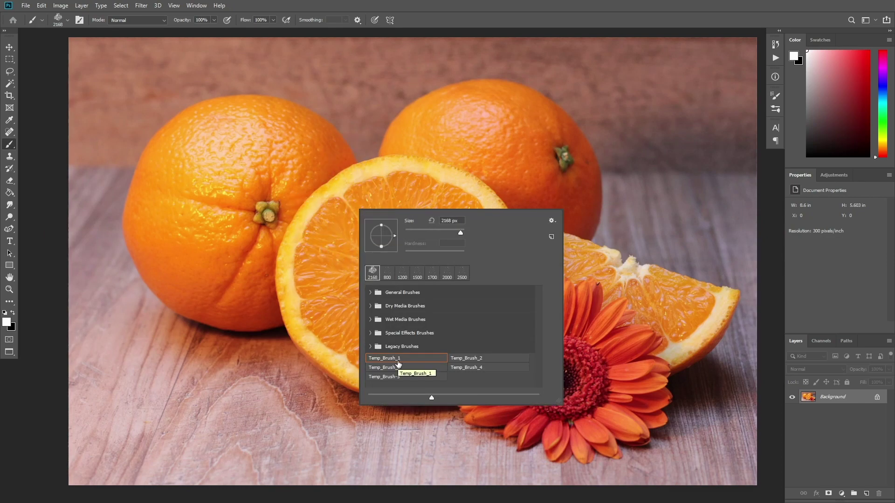
{"action": "key", "text": "Return"}
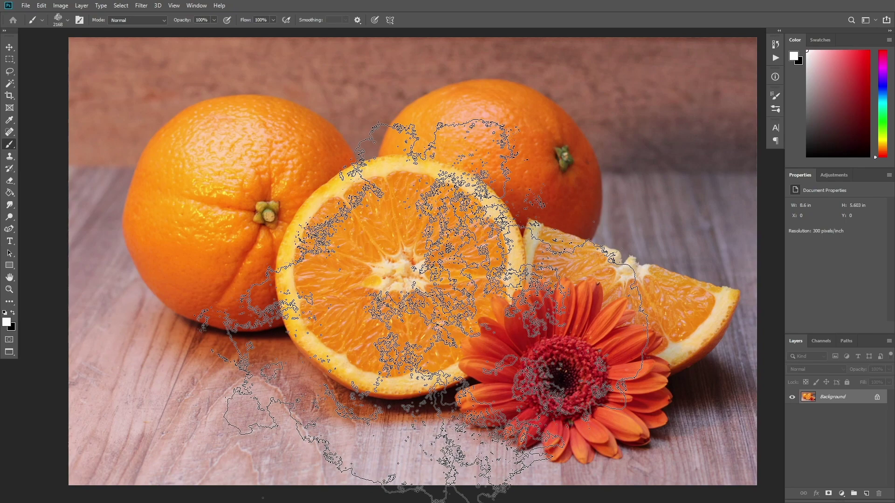
{"action": "key", "text": "F5"}
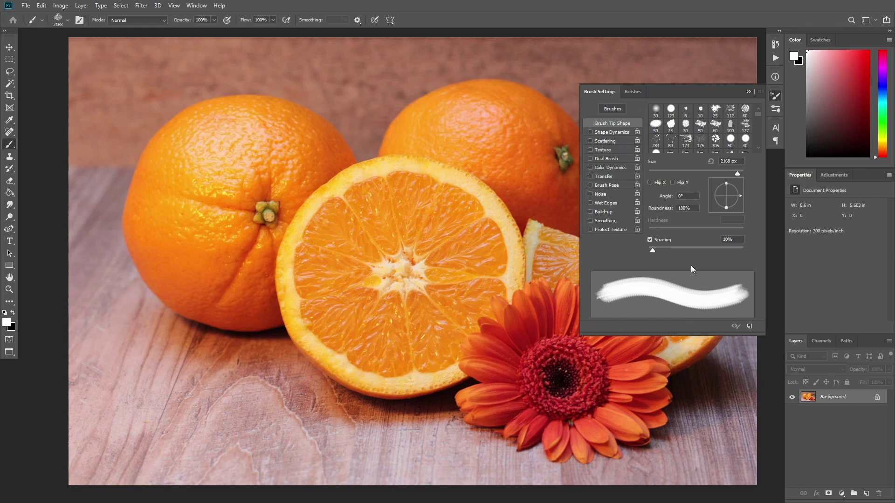
{"action": "left_click", "coordinate": [726, 239]}
{"action": "type", "text": "50"}
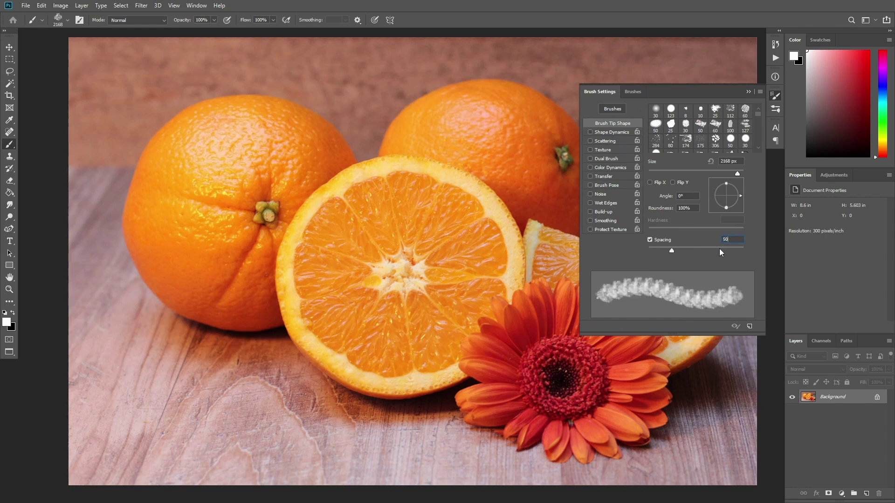
Step: Enable Shape Dynamics with 25% size jitter and 100% angle jitter
{"action": "left_click", "coordinate": [614, 133]}
{"action": "type", "text": "25"}
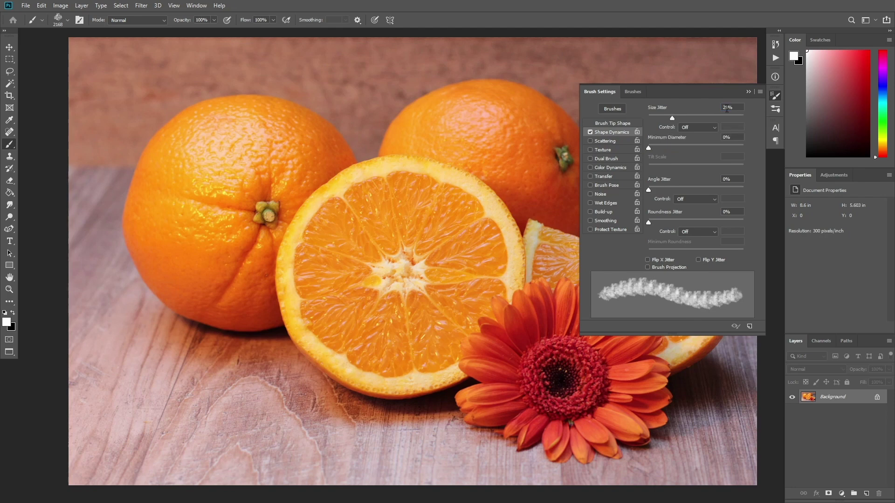
{"action": "left_click", "coordinate": [727, 179]}
{"action": "type", "text": "100"}
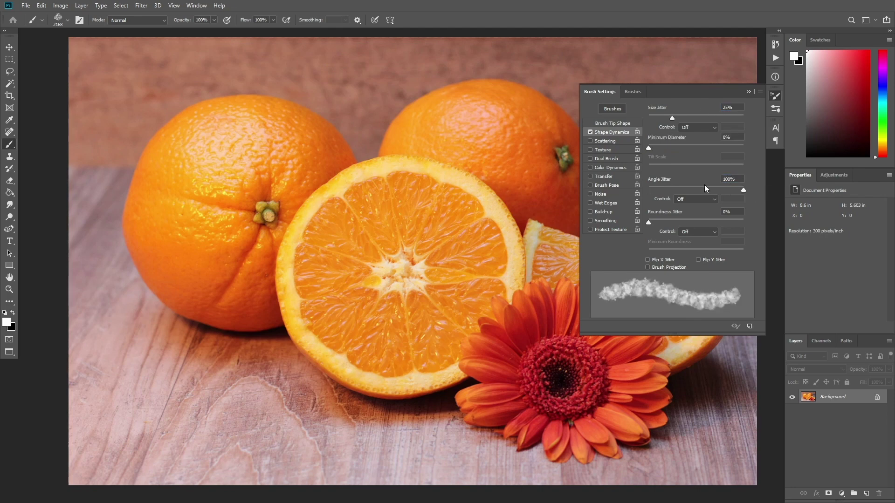
Step: Enable Transfer with 100% opacity and flow jitter, and save the brush as Watercolor_Brush_1
{"action": "left_click", "coordinate": [591, 177]}
{"action": "left_click_drag", "start_coordinate": [695, 118], "coordinate": [751, 130]}
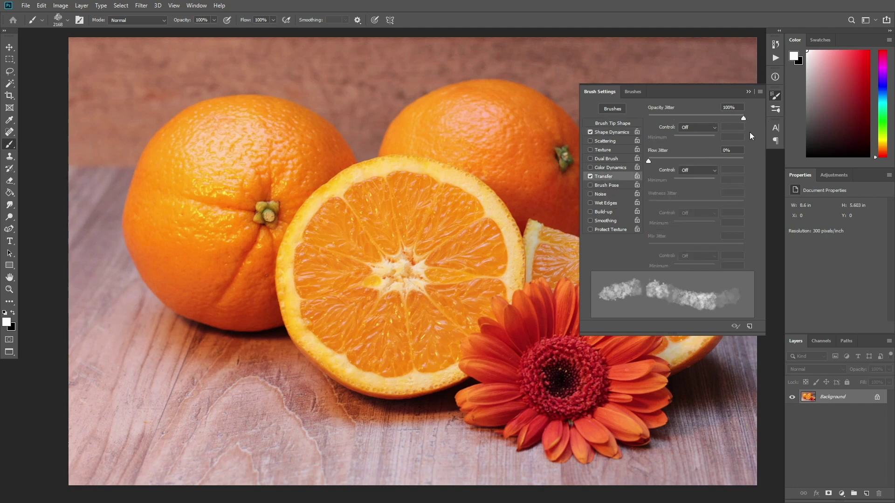
{"action": "left_click", "coordinate": [709, 160]}
{"action": "left_click_drag", "start_coordinate": [712, 160], "coordinate": [755, 172]}
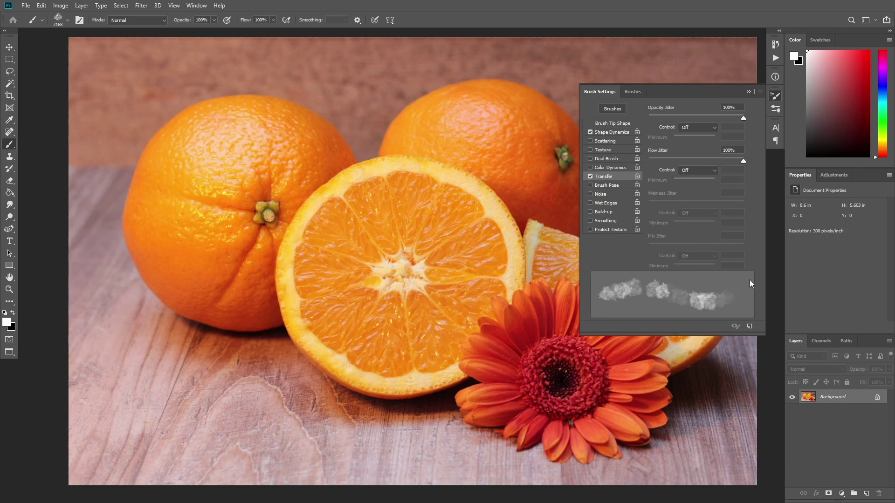
{"action": "left_click", "coordinate": [746, 325]}
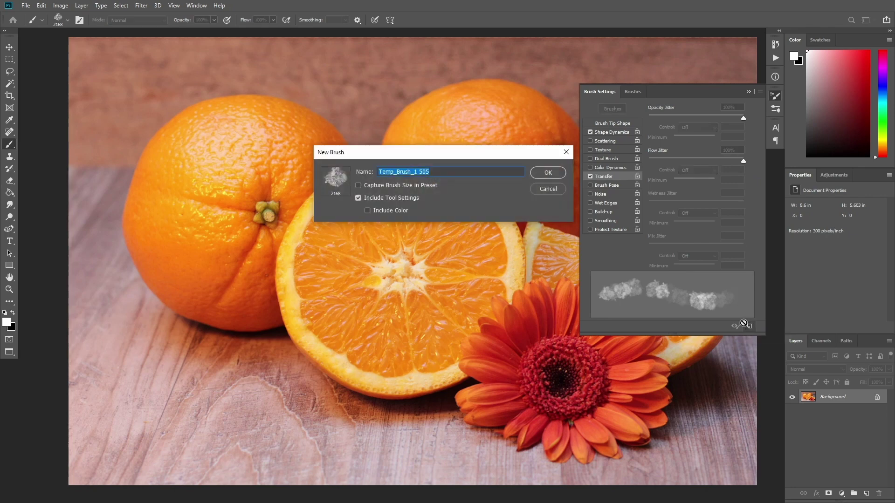
{"action": "type", "text": "Watercolor_Brush_1"}
Step: Confirm the Watercolor_Brush_1 preset and enable Shape Dynamics, Transfer and Scattering on the spatter brush
{"action": "key", "text": "Return"}
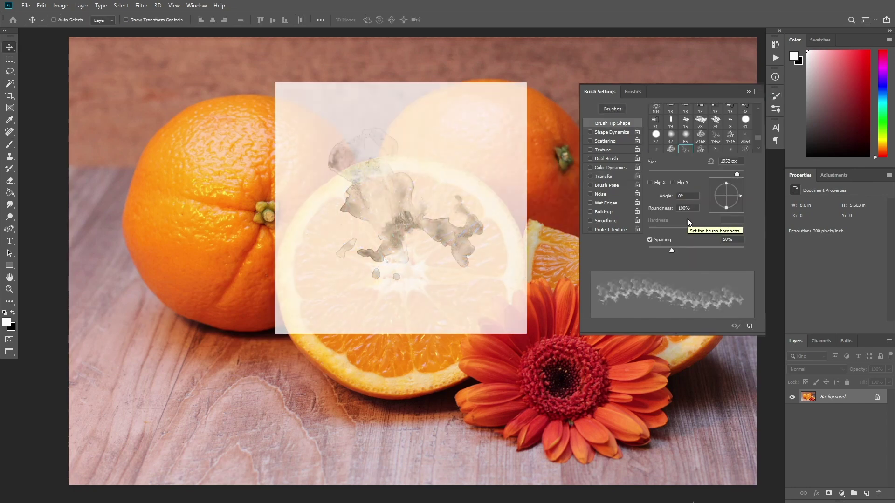
{"action": "key", "text": "v"}
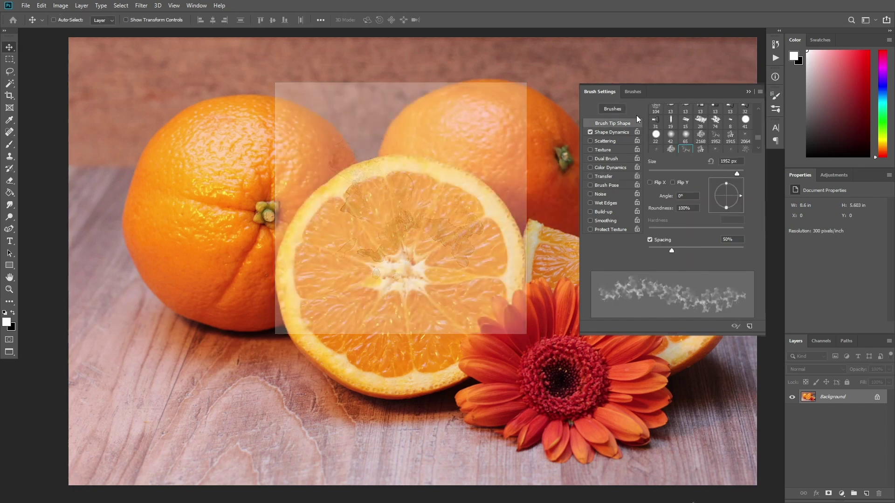
{"action": "left_click", "coordinate": [615, 177]}
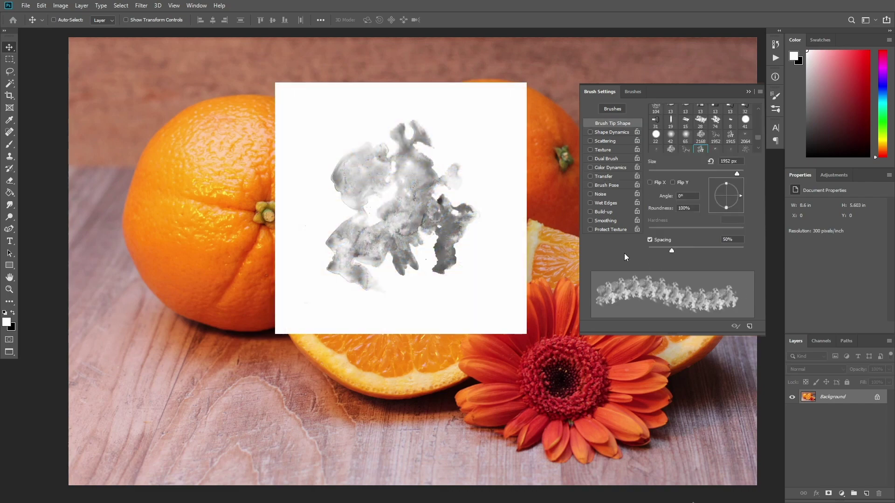
{"action": "left_click", "coordinate": [623, 133]}
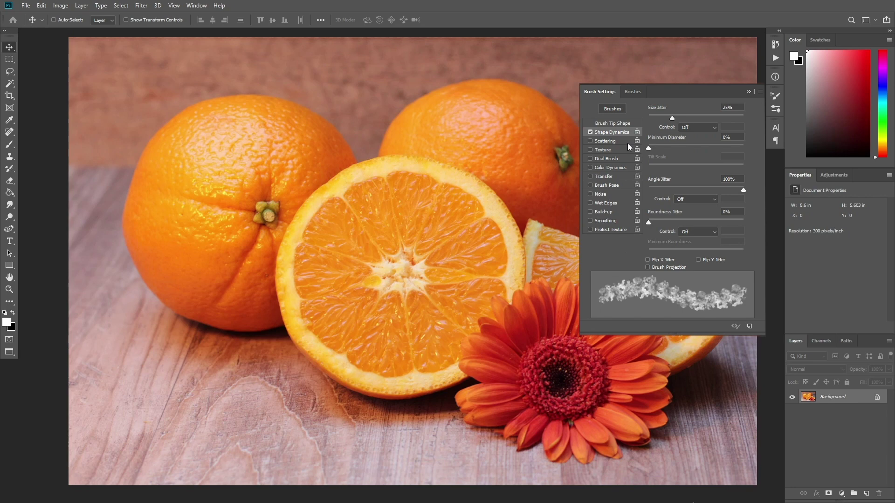
{"action": "left_click", "coordinate": [606, 177]}
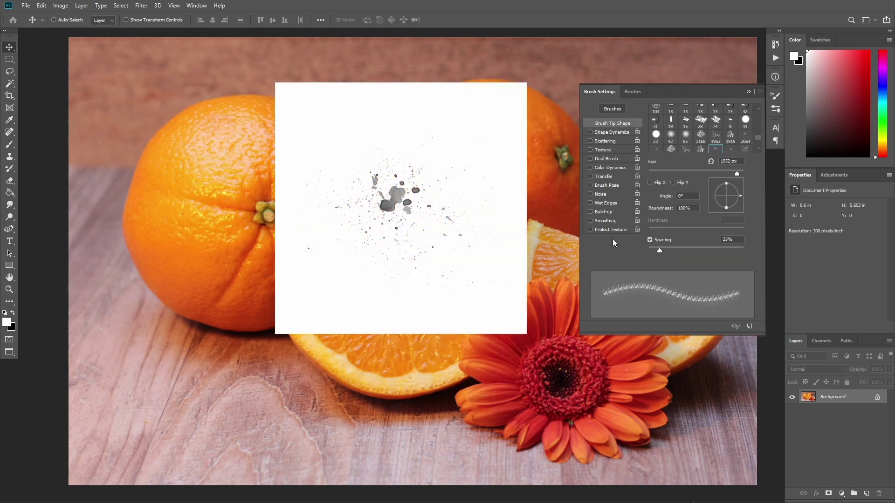
{"action": "left_click", "coordinate": [612, 133]}
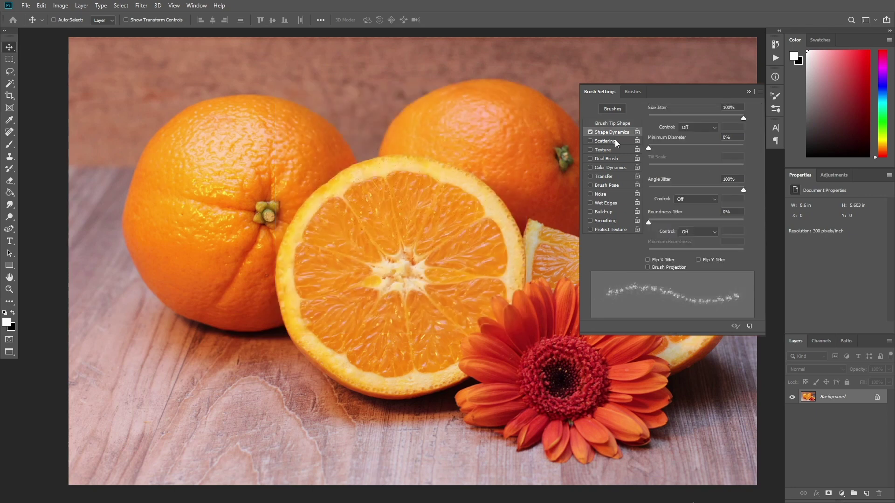
{"action": "left_click", "coordinate": [615, 176]}
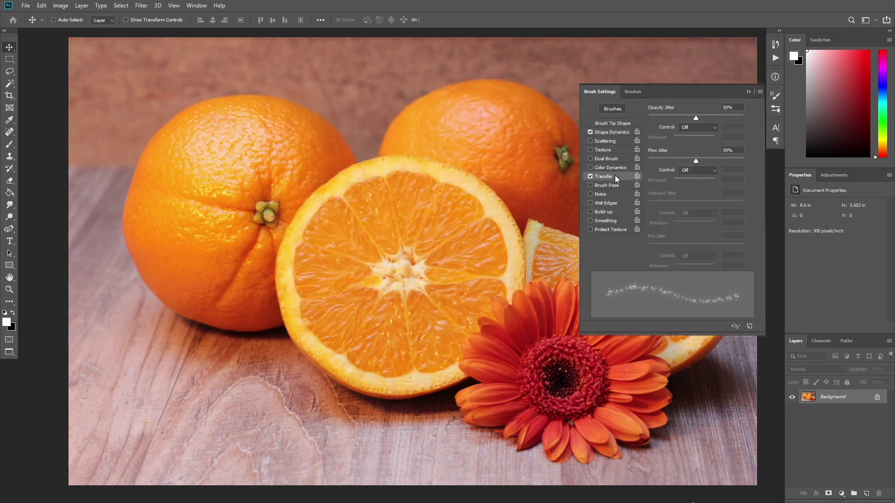
{"action": "left_click", "coordinate": [606, 142]}
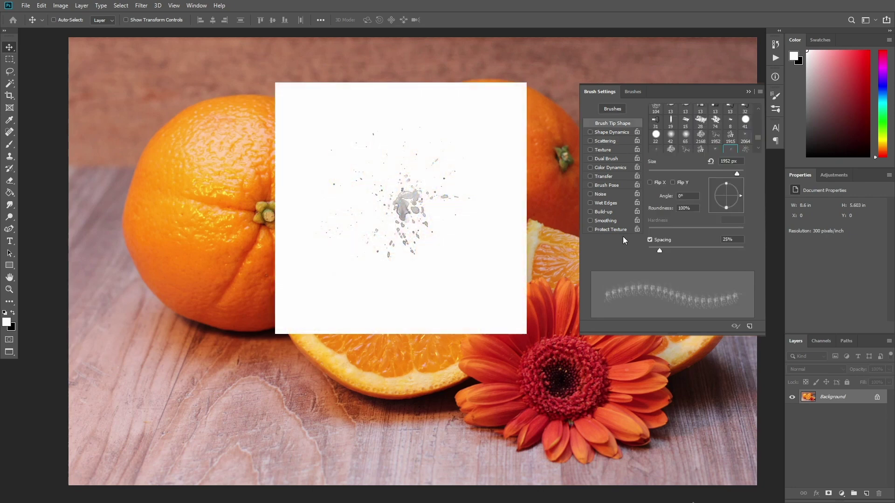
{"action": "left_click", "coordinate": [612, 133]}
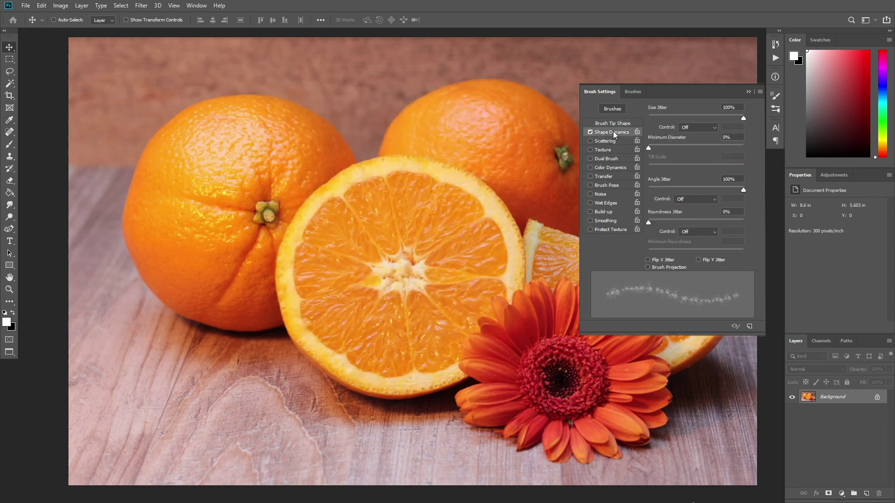
{"action": "left_click", "coordinate": [605, 176]}
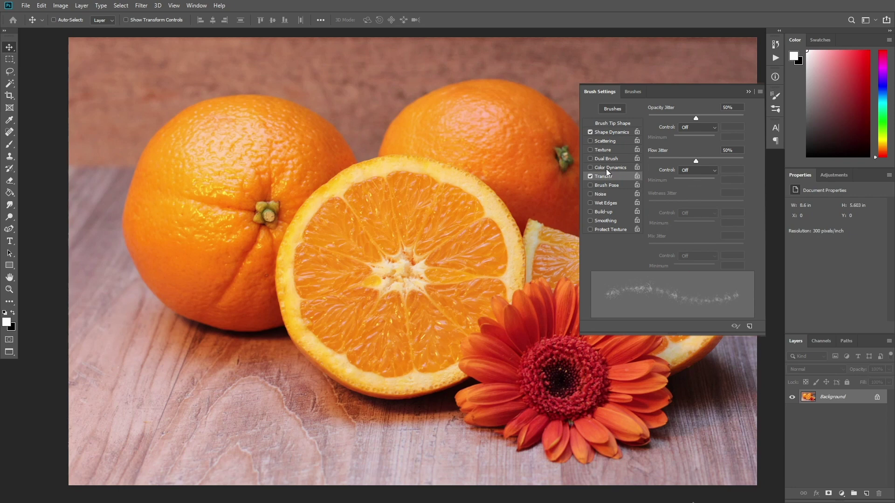
{"action": "left_click", "coordinate": [612, 141]}
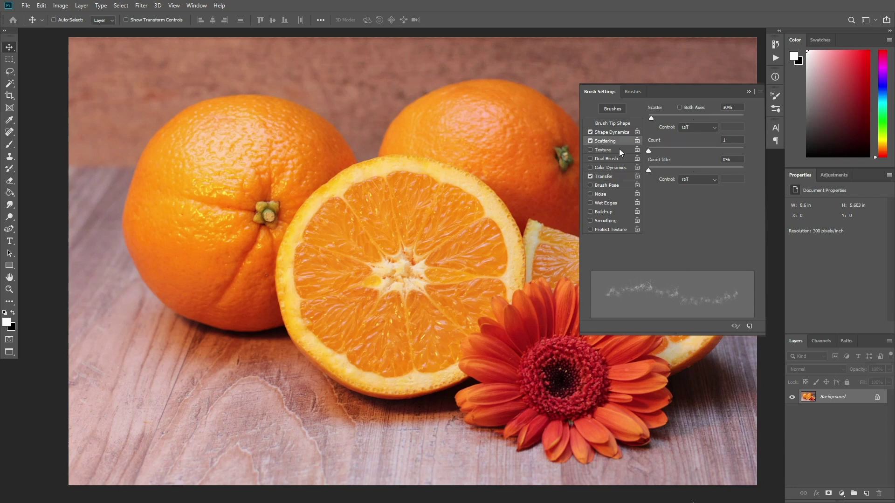
{"action": "key", "text": "F5"}
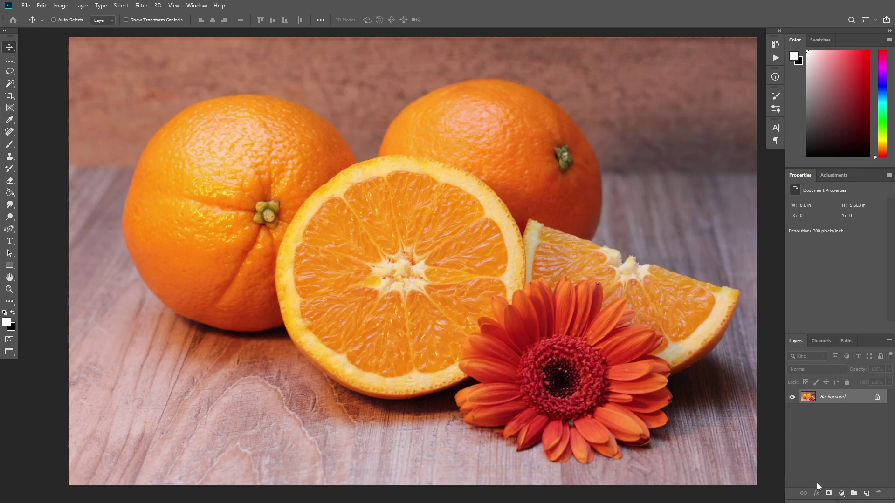
Step: Add a Solid Color fill layer with colour e5e5e5
{"action": "left_click", "coordinate": [840, 493]}
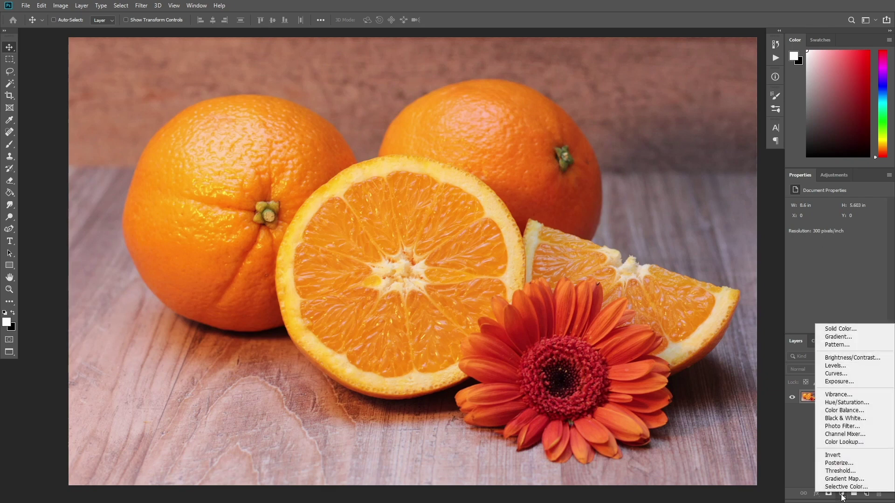
{"action": "left_click", "coordinate": [840, 328]}
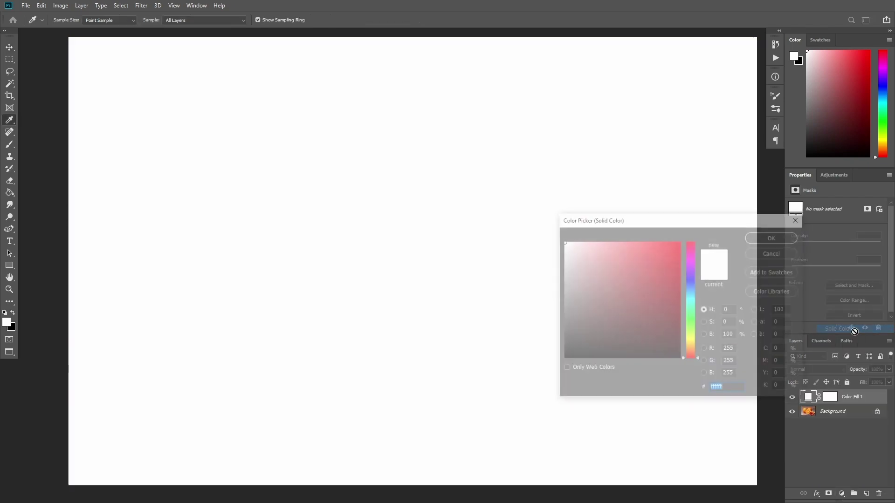
{"action": "type", "text": "e5e5e5"}
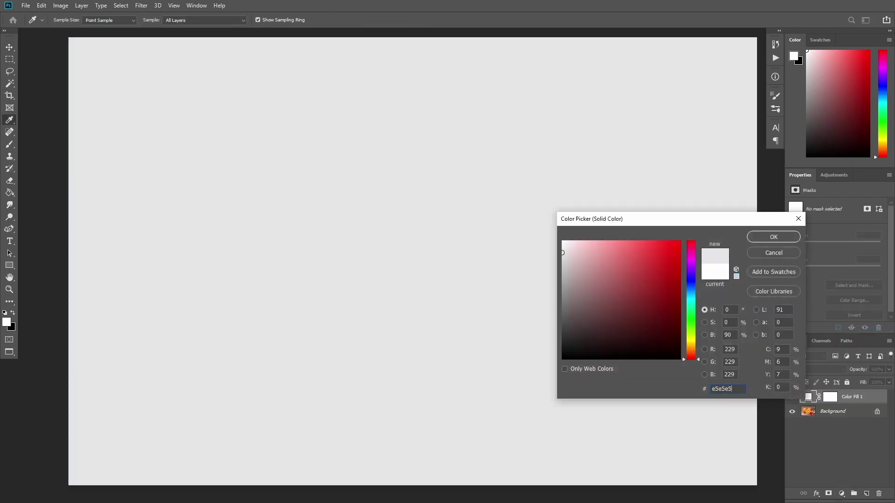
Step: Give Color Fill 1 a black-to-white Gradient Overlay in Soft Light blend mode with Radial style
{"action": "key", "text": "Return"}
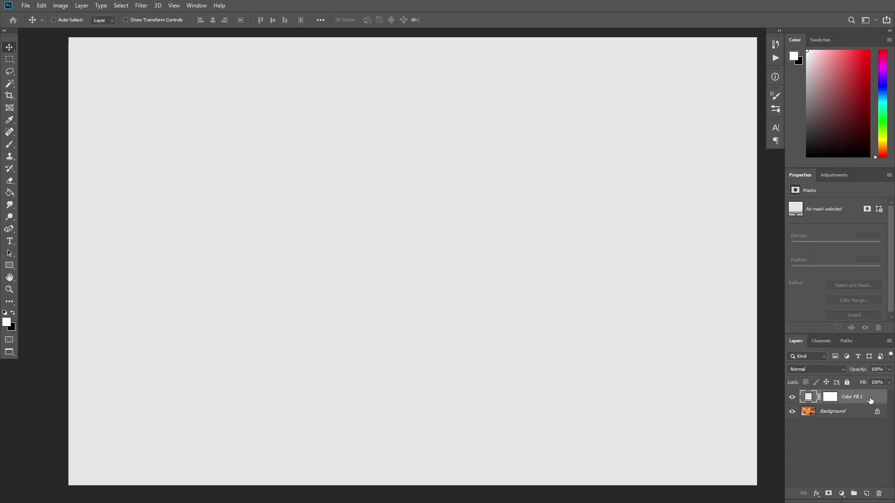
{"action": "double_click", "coordinate": [869, 397]}
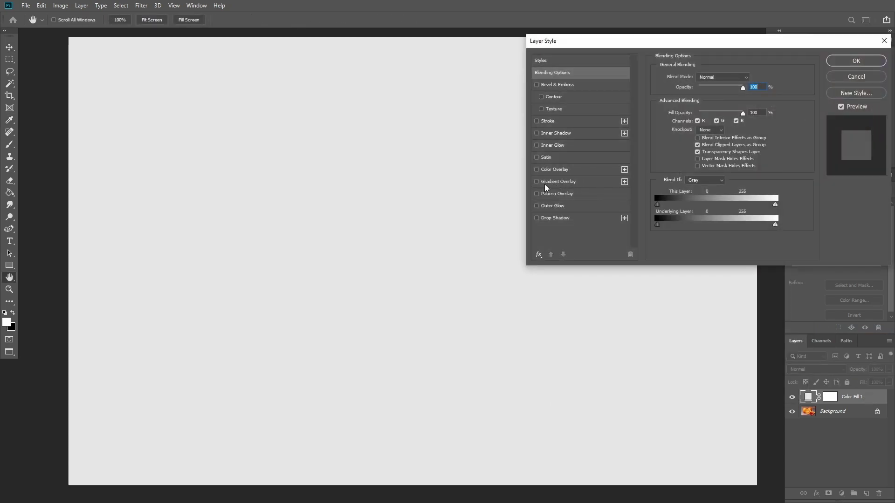
{"action": "left_click", "coordinate": [545, 183]}
{"action": "left_click", "coordinate": [717, 98]}
{"action": "left_click", "coordinate": [539, 90]}
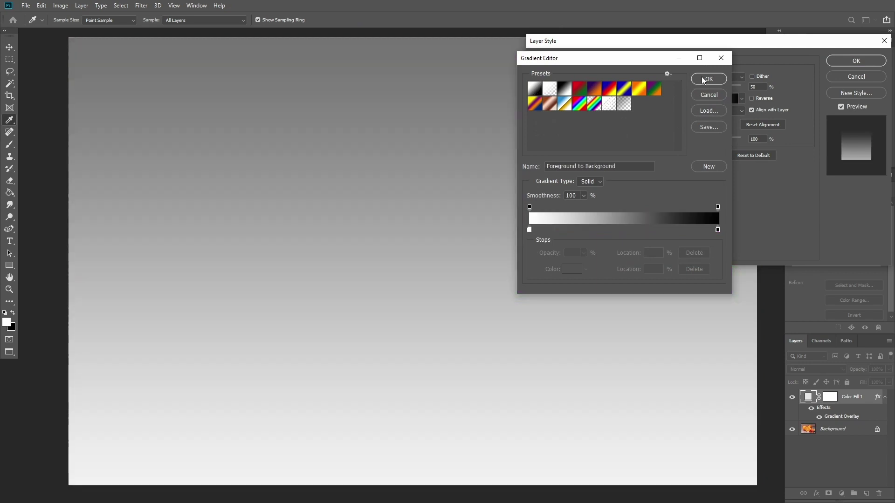
{"action": "left_click", "coordinate": [703, 77]}
{"action": "left_click", "coordinate": [716, 77]}
{"action": "left_click", "coordinate": [698, 198]}
{"action": "left_click", "coordinate": [720, 110]}
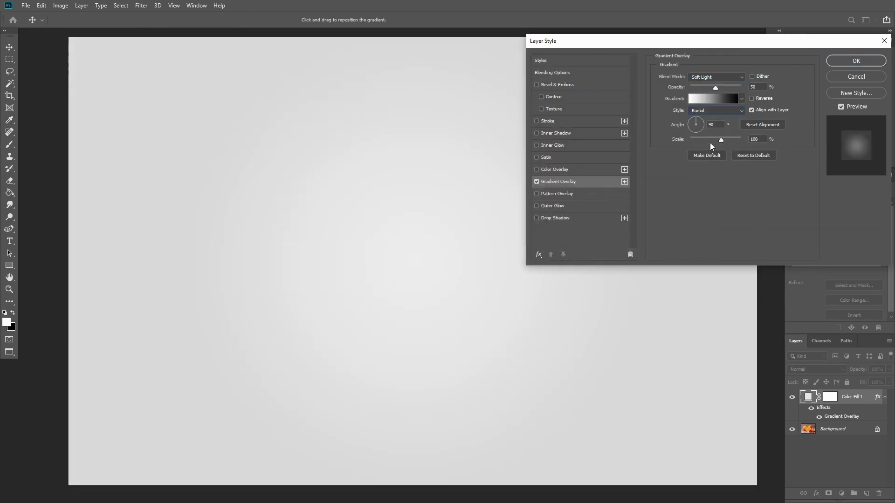
{"action": "left_click", "coordinate": [717, 120]}
{"action": "left_click", "coordinate": [856, 61]}
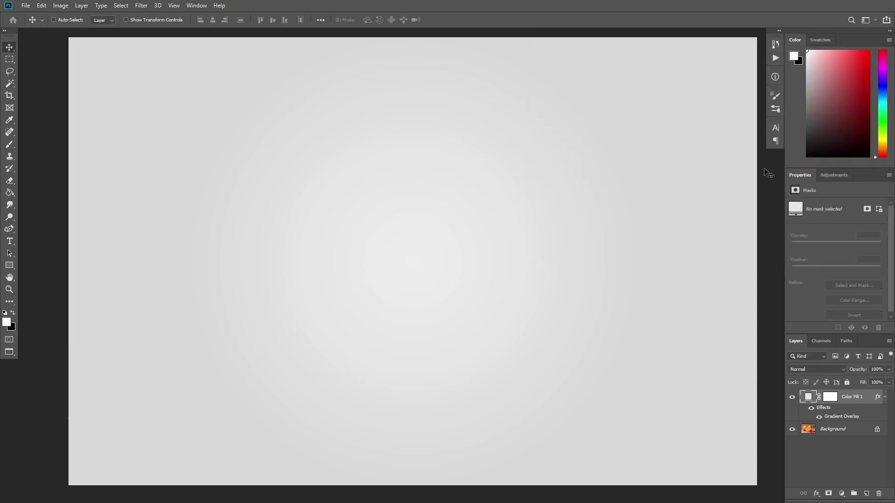
Step: Duplicate the Background layer, move the copy above Color Fill 1, and desaturate it
{"action": "left_click", "coordinate": [810, 429]}
{"action": "key", "text": "ctrl+j"}
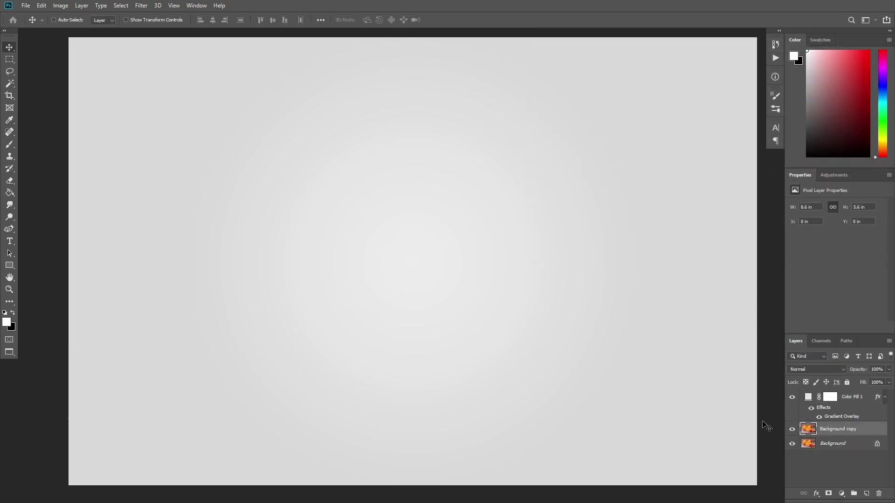
{"action": "left_click_drag", "start_coordinate": [836, 429], "coordinate": [830, 395]}
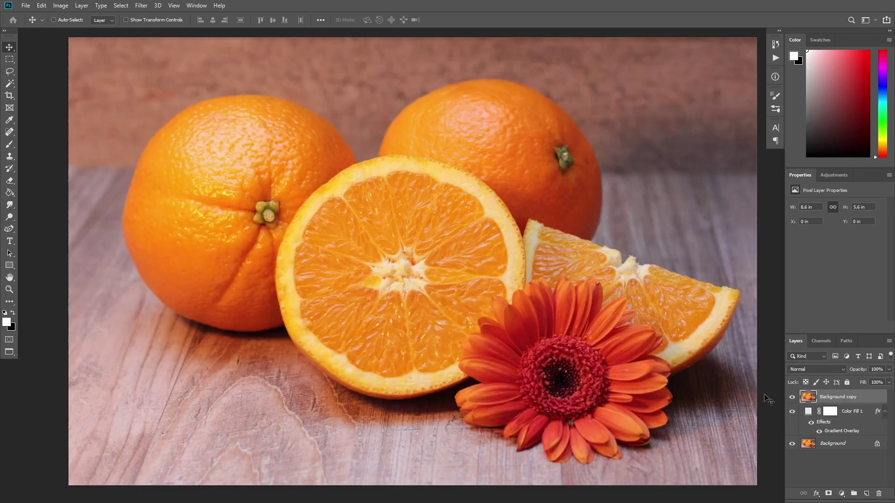
{"action": "key", "text": "ctrl+shift+u"}
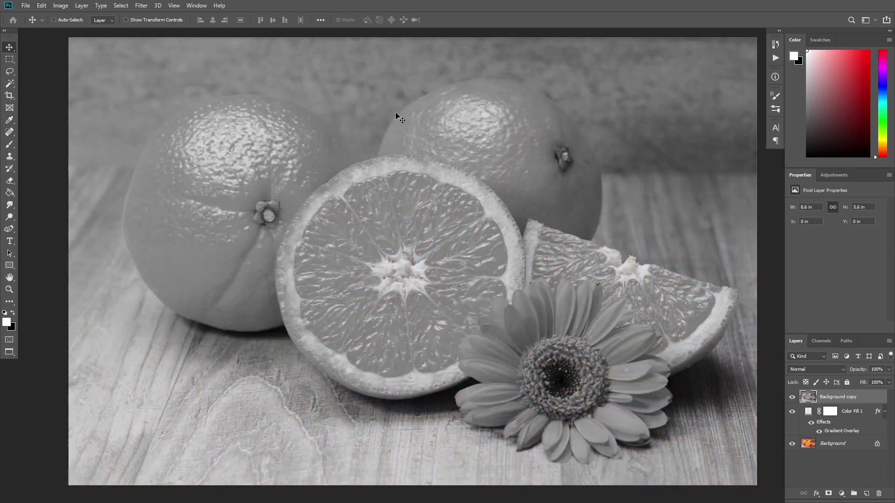
Step: Apply the Glowing Edges filter with edge width 1, brightness 20 and smoothness 15
{"action": "left_click", "coordinate": [141, 5]}
{"action": "left_click", "coordinate": [151, 43]}
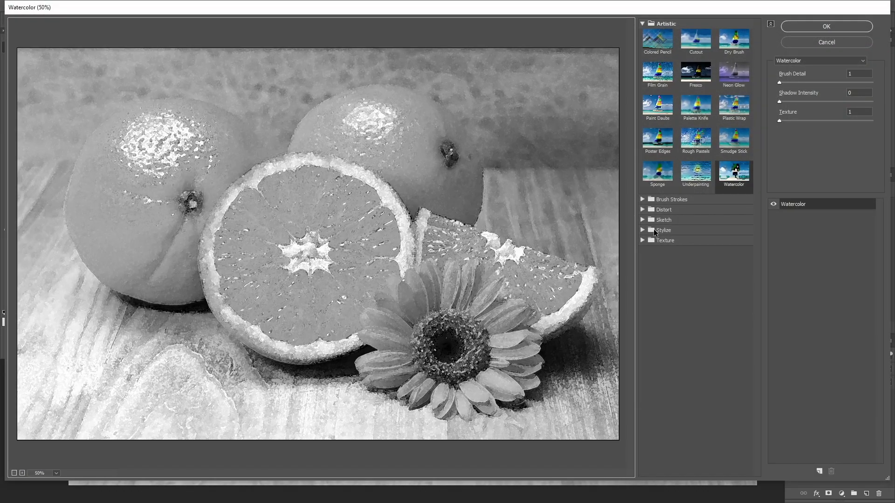
{"action": "left_click", "coordinate": [653, 229]}
{"action": "left_click", "coordinate": [657, 244]}
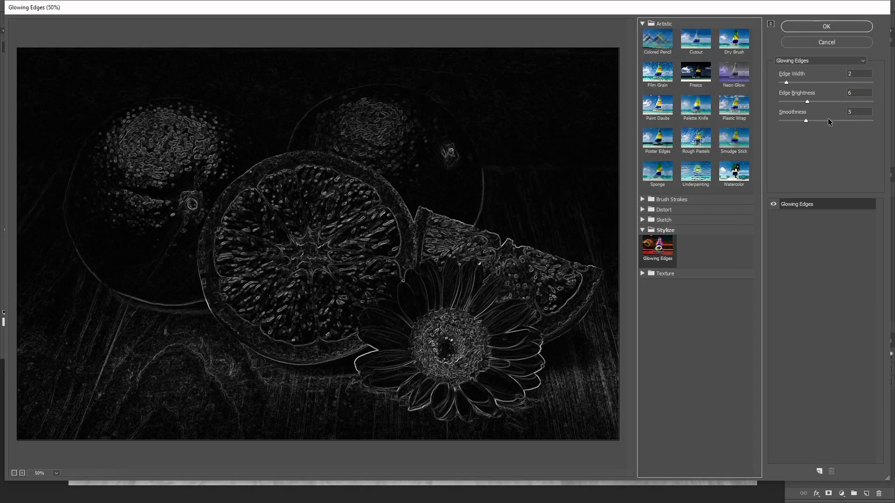
{"action": "double_click", "coordinate": [859, 74]}
{"action": "type", "text": "1"}
{"action": "key", "text": "Tab"}
{"action": "type", "text": "20"}
{"action": "key", "text": "Tab"}
{"action": "type", "text": "15"}
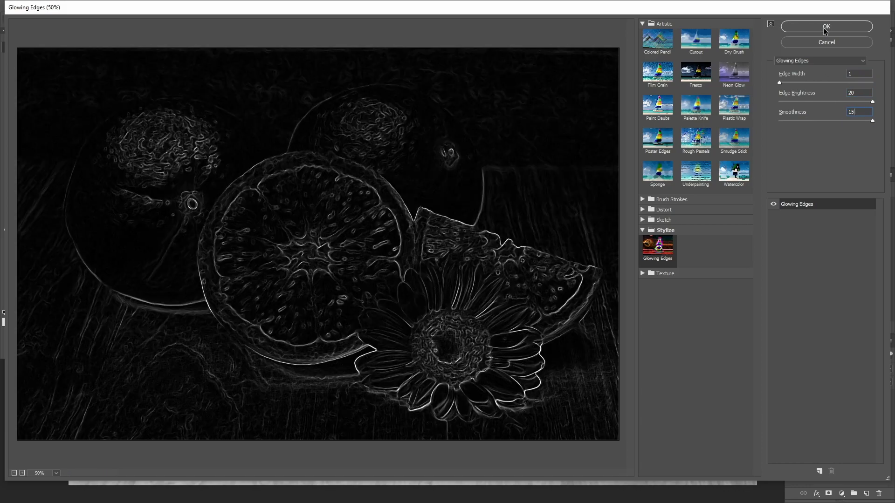
{"action": "left_click", "coordinate": [823, 27]}
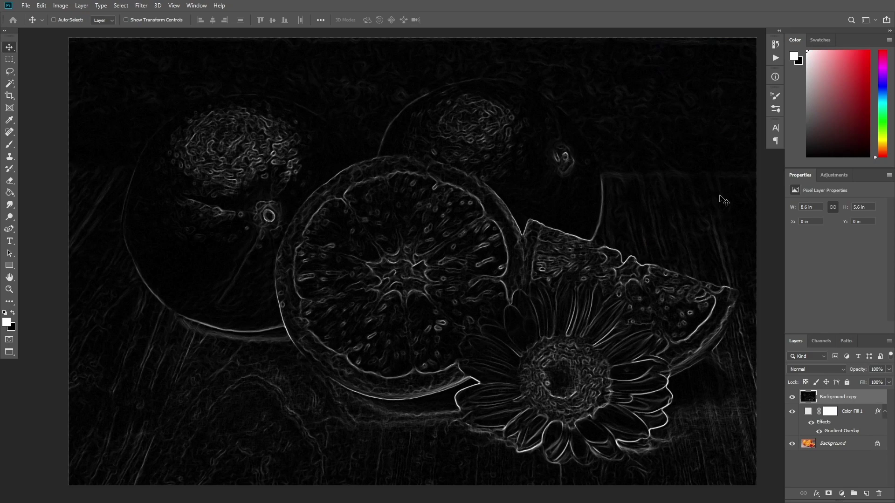
Step: Invert the glowing-edges layer and sharpen it with Unsharp Mask at 500%
{"action": "key", "text": "ctrl+i"}
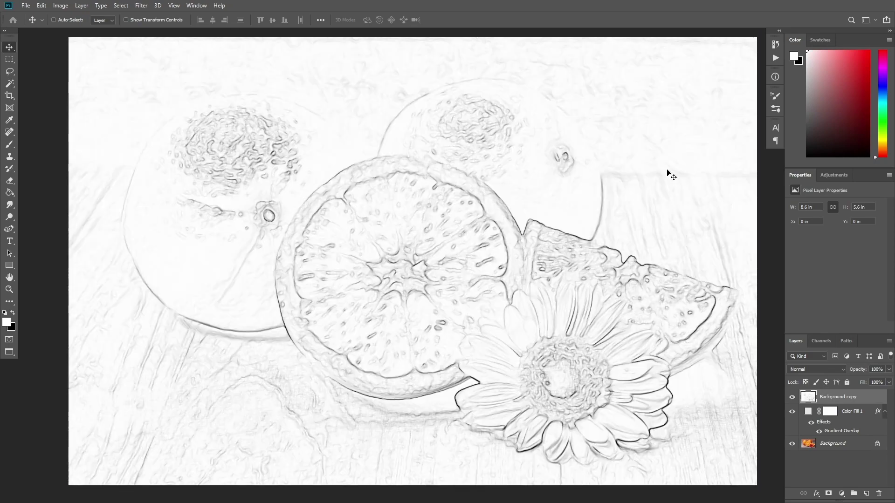
{"action": "left_click", "coordinate": [142, 5]}
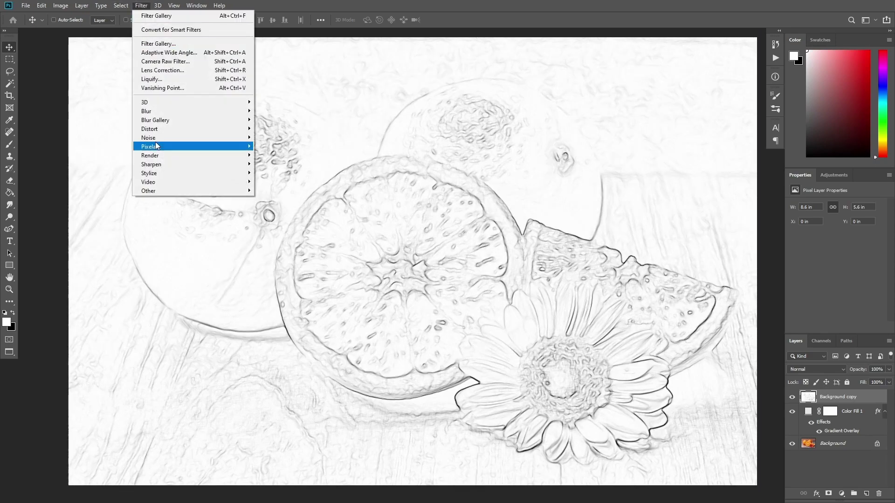
{"action": "mouse_move", "coordinate": [240, 167]}
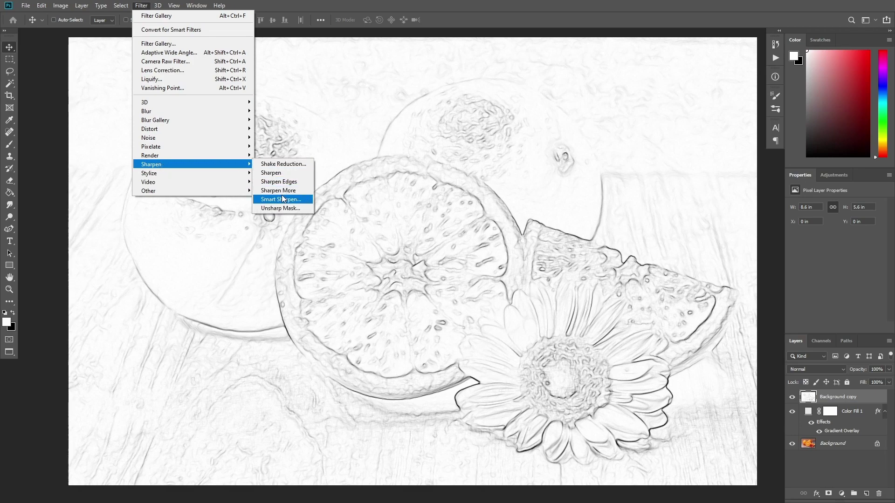
{"action": "left_click", "coordinate": [282, 207]}
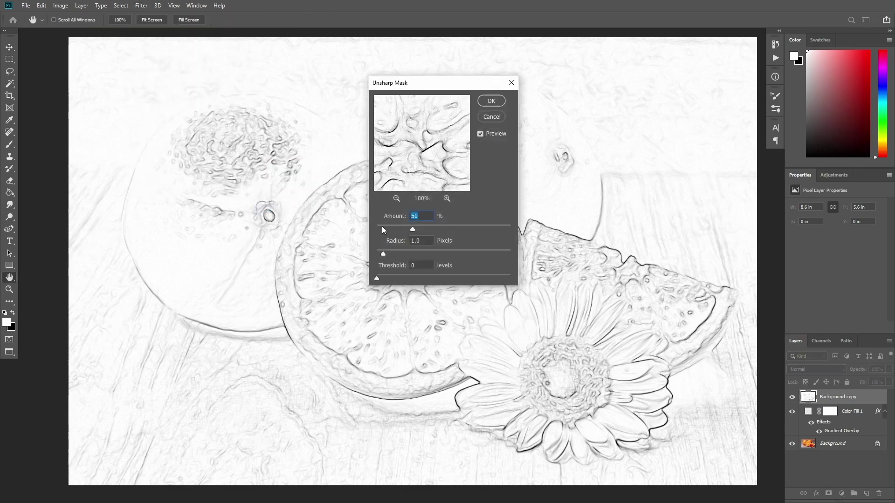
{"action": "type", "text": "500"}
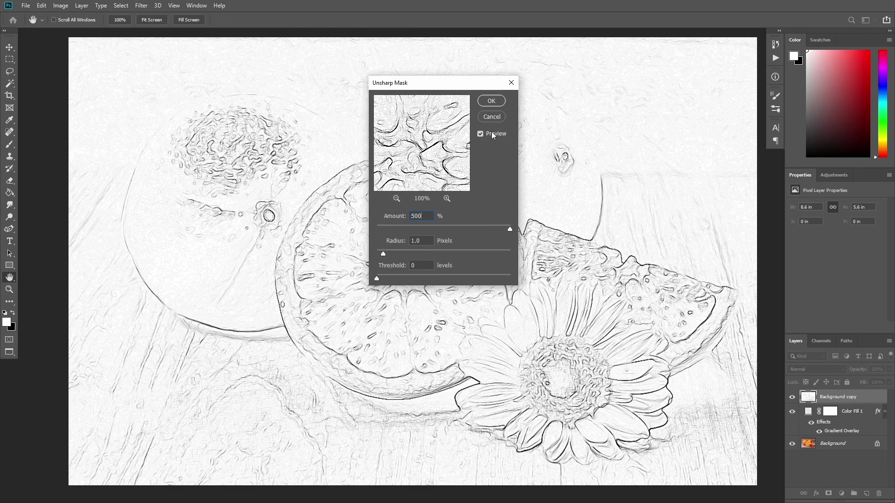
{"action": "left_click", "coordinate": [492, 101]}
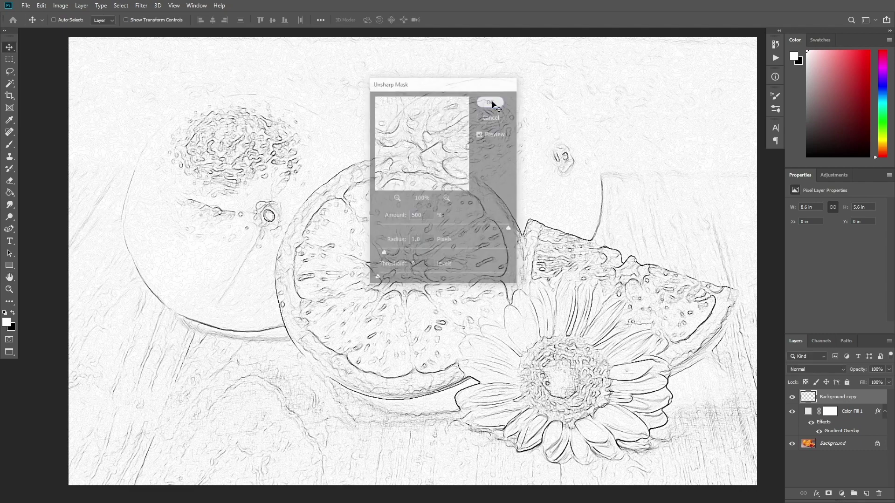
Step: Set the layer to Multiply at 47% opacity, rename it Sketch, and add a new layer above
{"action": "left_click", "coordinate": [807, 369]}
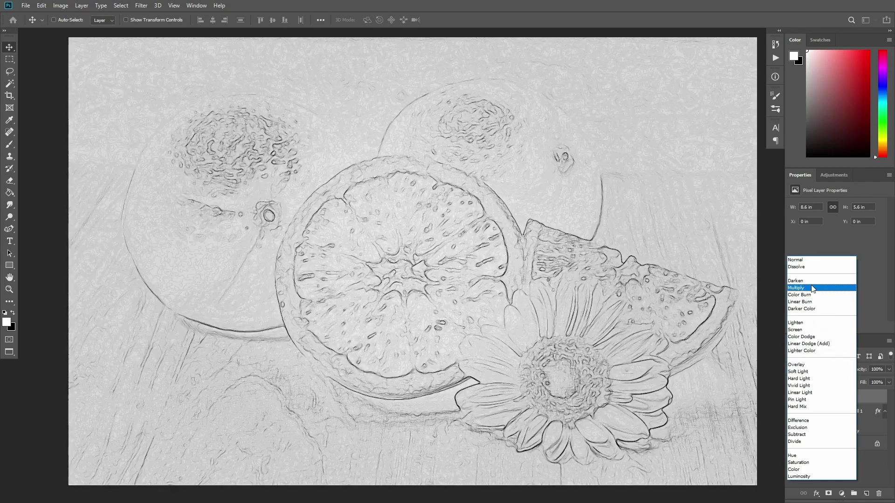
{"action": "left_click", "coordinate": [811, 286]}
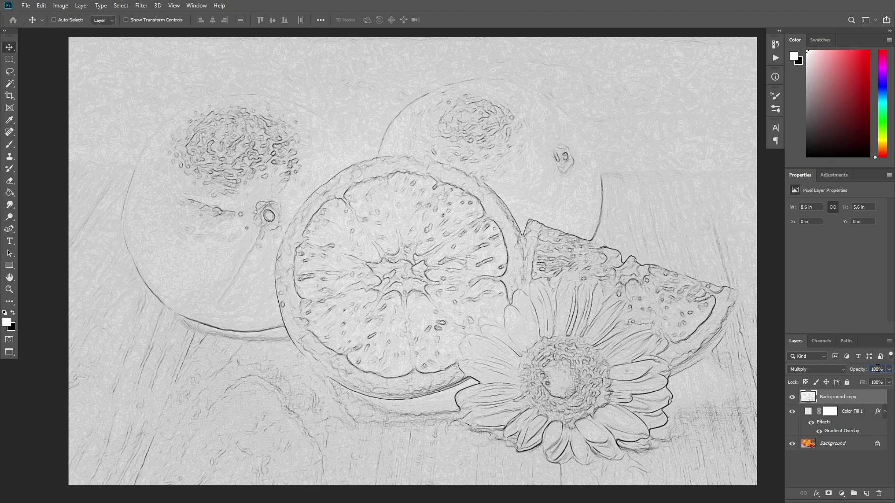
{"action": "type", "text": "47"}
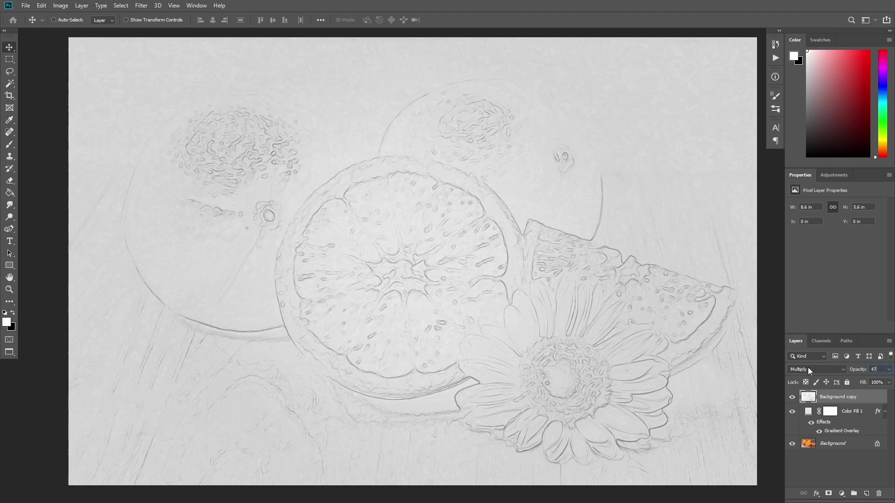
{"action": "double_click", "coordinate": [831, 396]}
{"action": "type", "text": "Sketch"}
{"action": "key", "text": "Return"}
{"action": "left_click", "coordinate": [866, 494]}
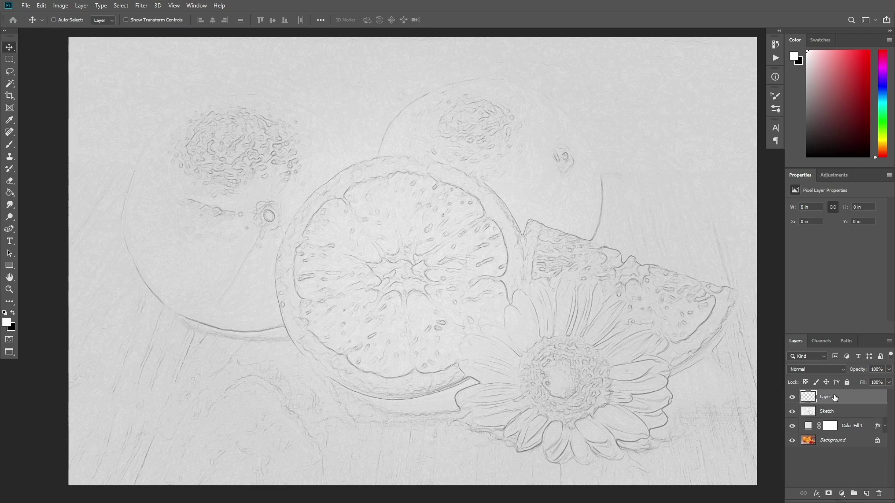
Step: Rename the new layer Temp 1
{"action": "double_click", "coordinate": [842, 396]}
{"action": "type", "text": "Temp 1"}
{"action": "key", "text": "Return"}
Step: Paint large grey blotches across the sketch using the Watercolor_Brush_1 preset
{"action": "key", "text": "b"}
{"action": "key", "text": "x"}
{"action": "right_click", "coordinate": [537, 286]}
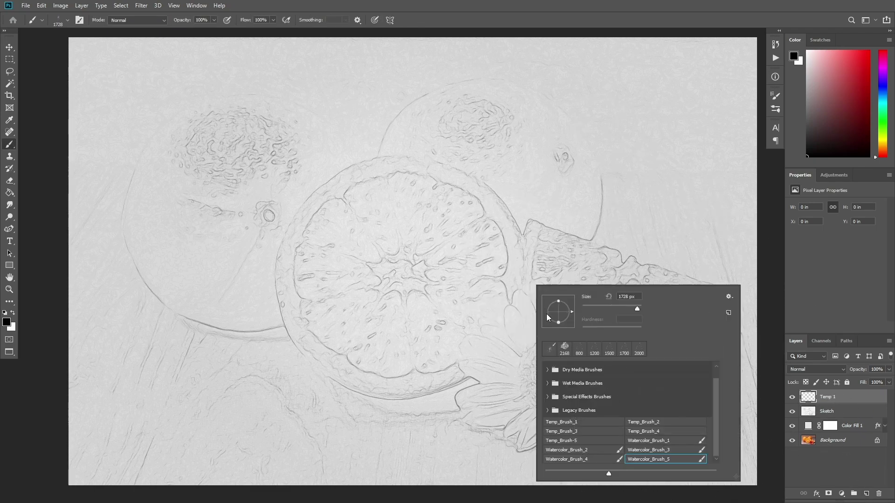
{"action": "left_click", "coordinate": [643, 441]}
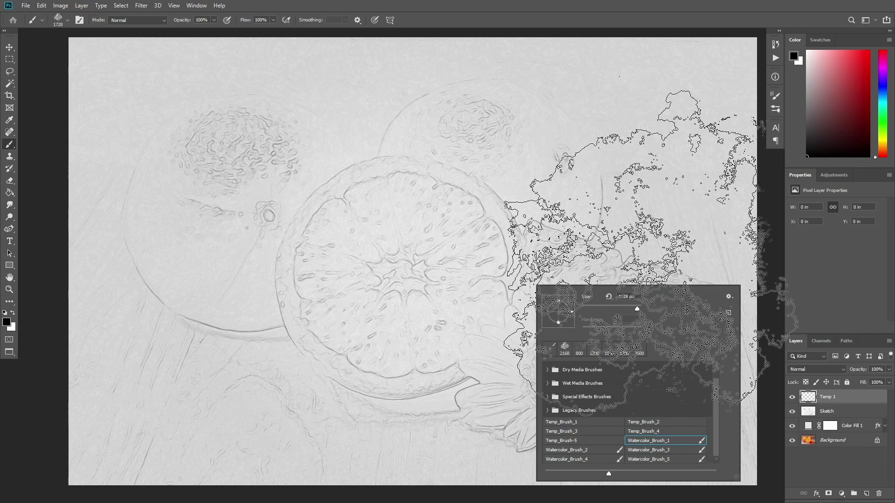
{"action": "key", "text": "Return"}
{"action": "key", "text": "bracketleft"}
{"action": "key", "text": "bracketleft"}
{"action": "key", "text": "bracketleft"}
{"action": "key", "text": "bracketleft"}
{"action": "key", "text": "bracketleft"}
{"action": "key", "text": "bracketleft"}
{"action": "mouse_move", "coordinate": [195, 233]}
{"action": "left_mouse_down"}
{"action": "mouse_move", "coordinate": [340, 166]}
{"action": "mouse_move", "coordinate": [520, 350]}
{"action": "mouse_move", "coordinate": [480, 186]}
{"action": "mouse_move", "coordinate": [178, 241]}
{"action": "mouse_move", "coordinate": [252, 187]}
{"action": "mouse_move", "coordinate": [260, 151]}
{"action": "mouse_move", "coordinate": [302, 285]}
{"action": "mouse_move", "coordinate": [280, 85]}
{"action": "mouse_move", "coordinate": [489, 94]}
{"action": "mouse_move", "coordinate": [349, 380]}
{"action": "mouse_move", "coordinate": [614, 401]}
{"action": "mouse_move", "coordinate": [489, 353]}
{"action": "mouse_move", "coordinate": [506, 358]}
{"action": "mouse_move", "coordinate": [429, 365]}
{"action": "mouse_move", "coordinate": [555, 184]}
{"action": "left_mouse_up"}
{"action": "key", "text": "bracketright"}
{"action": "key", "text": "bracketright"}
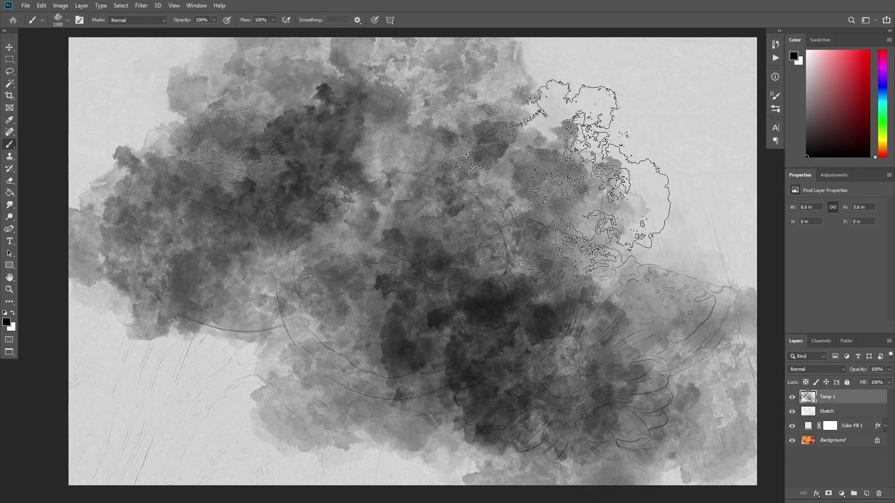
Step: Copy the photo area inside Temp 1's blotches to a new layer placed above Sketch
{"action": "left_click", "coordinate": [807, 396], "text": "ctrl"}
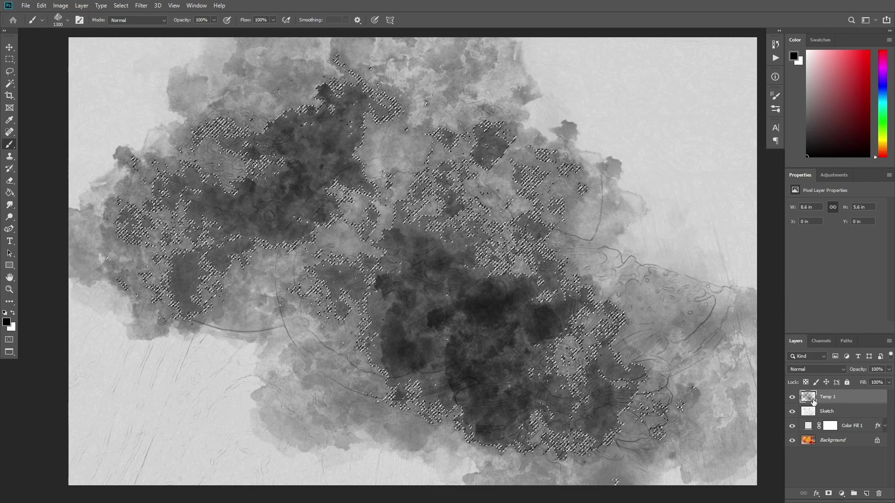
{"action": "left_click", "coordinate": [792, 397]}
{"action": "left_click", "coordinate": [829, 441]}
{"action": "key", "text": "ctrl+j"}
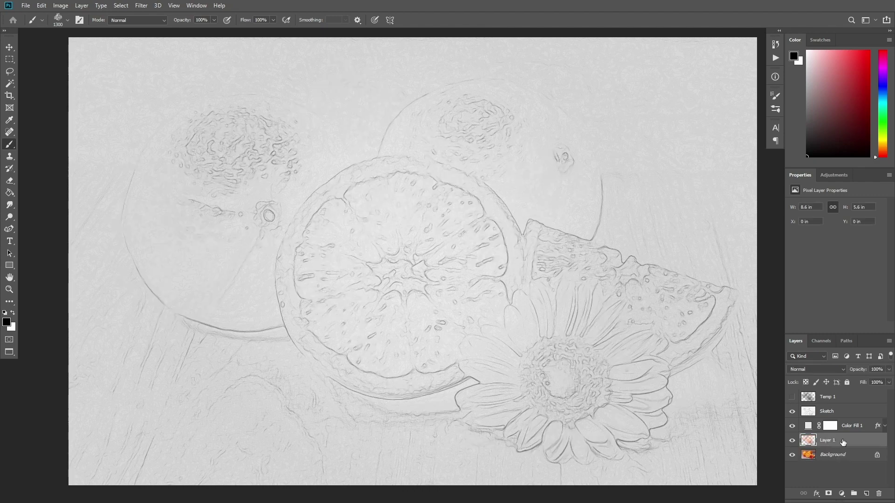
{"action": "left_click_drag", "start_coordinate": [842, 442], "coordinate": [845, 413]}
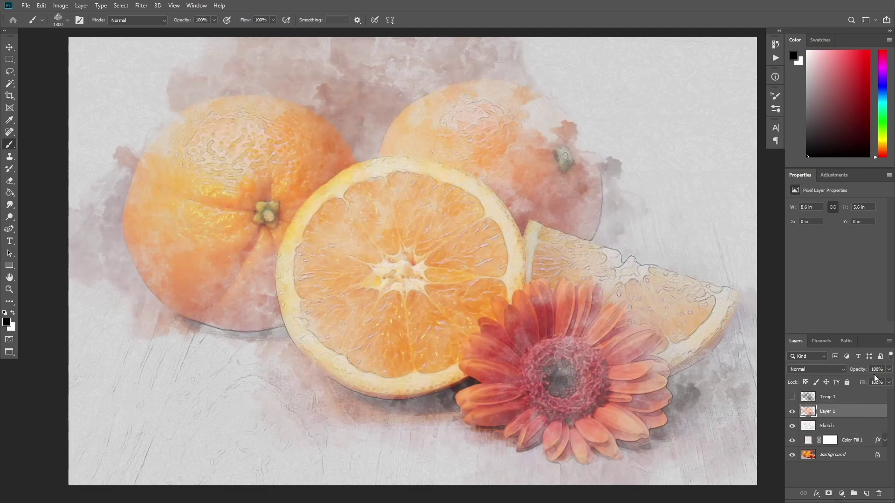
Step: Set the new layer's opacity to 56% and rename it WP 1
{"action": "type", "text": "56"}
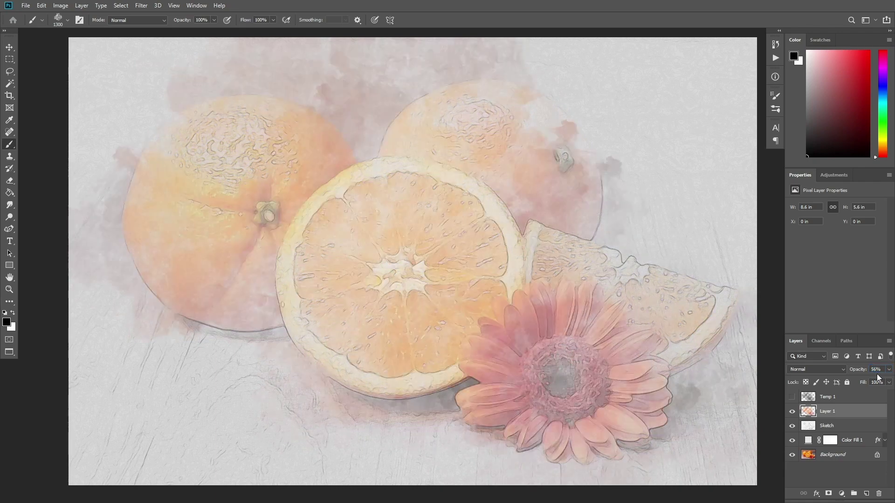
{"action": "double_click", "coordinate": [833, 412]}
{"action": "type", "text": "WP 1"}
{"action": "key", "text": "Return"}
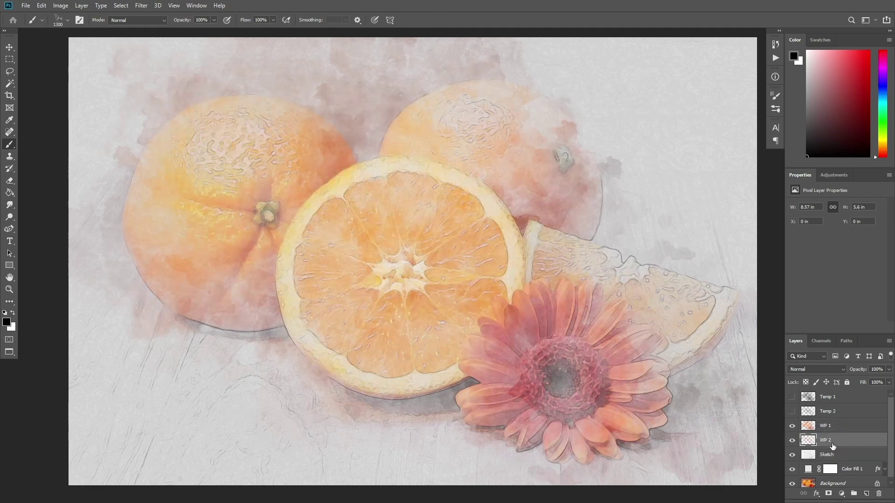
Step: Lower the WP 2 layer's opacity to 40%
{"action": "left_click", "coordinate": [889, 369]}
{"action": "left_click_drag", "start_coordinate": [888, 375], "coordinate": [878, 375]}
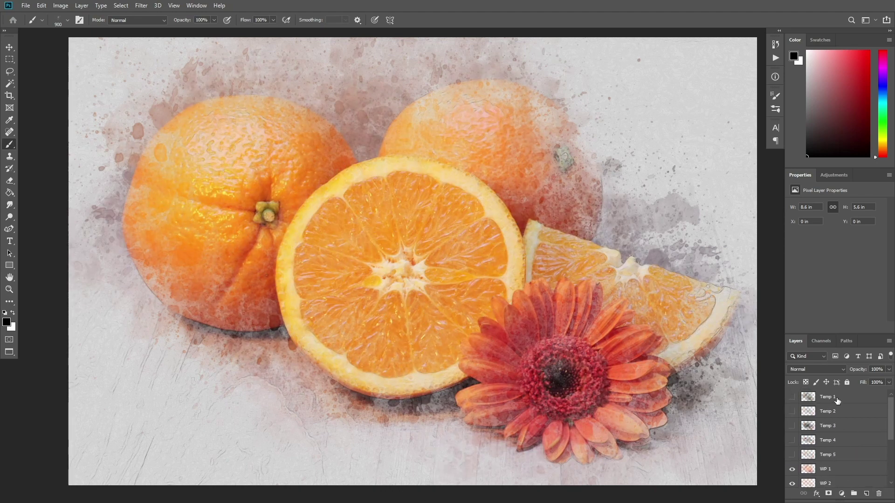
Step: Delete the Temp layers
{"action": "right_click", "coordinate": [838, 435]}
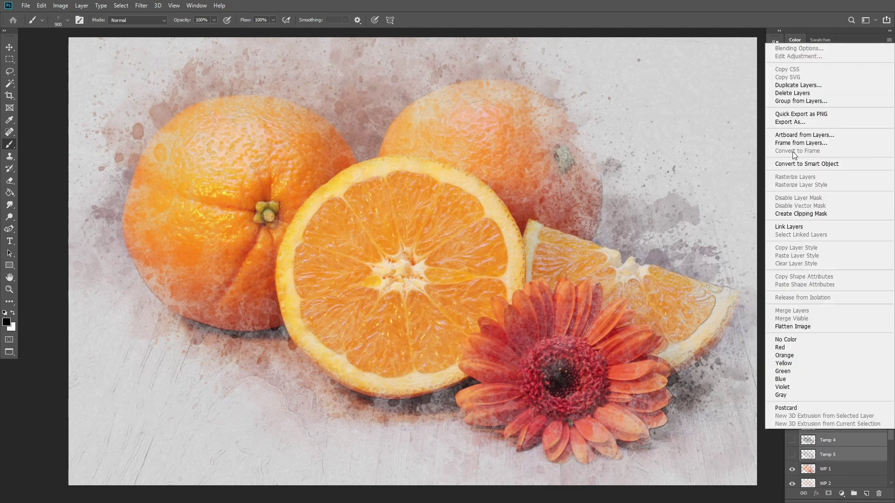
{"action": "left_click", "coordinate": [825, 122]}
{"action": "left_click", "coordinate": [407, 211]}
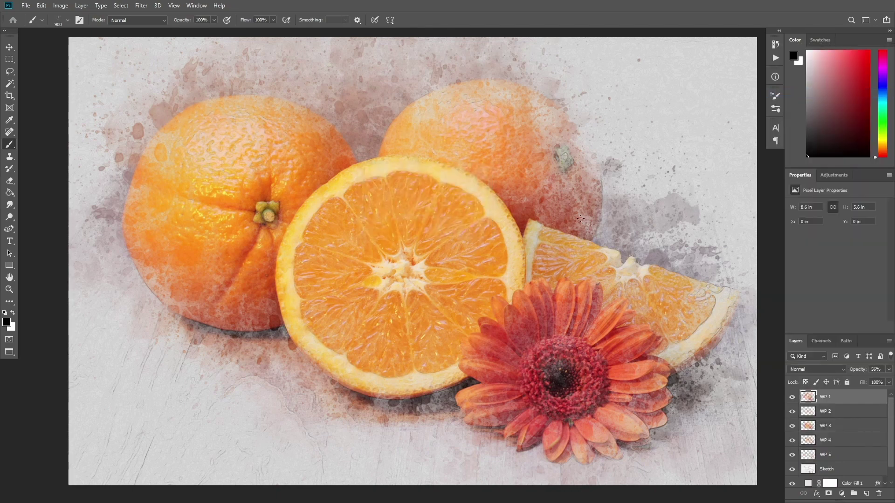
Step: Preview the Artistic > Watercolor filter on WP 1 in the Filter Gallery
{"action": "key", "text": "v"}
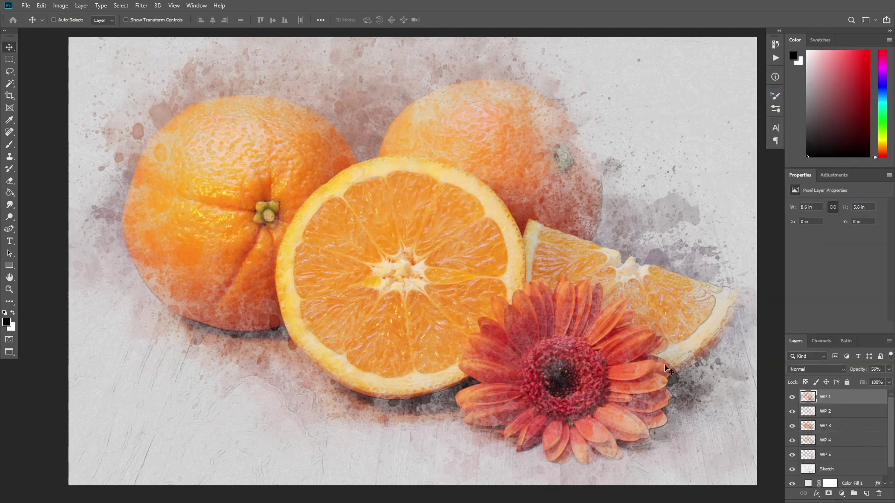
{"action": "left_click", "coordinate": [142, 5]}
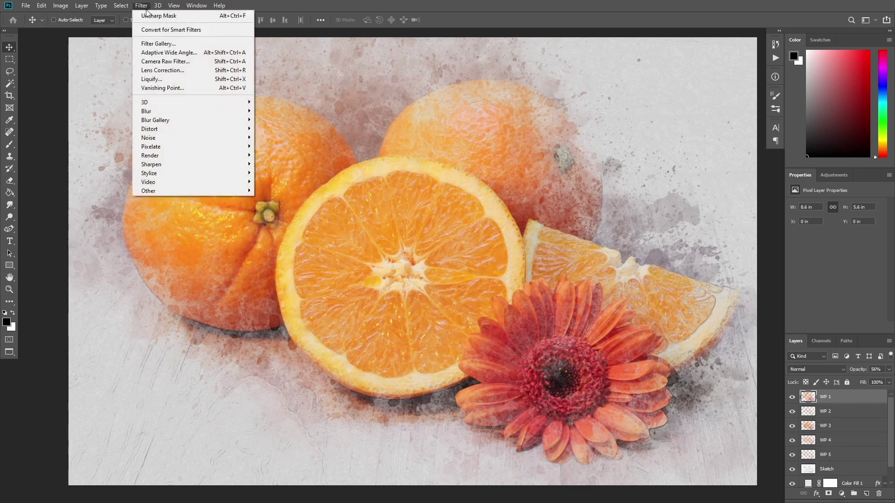
{"action": "left_click", "coordinate": [158, 44]}
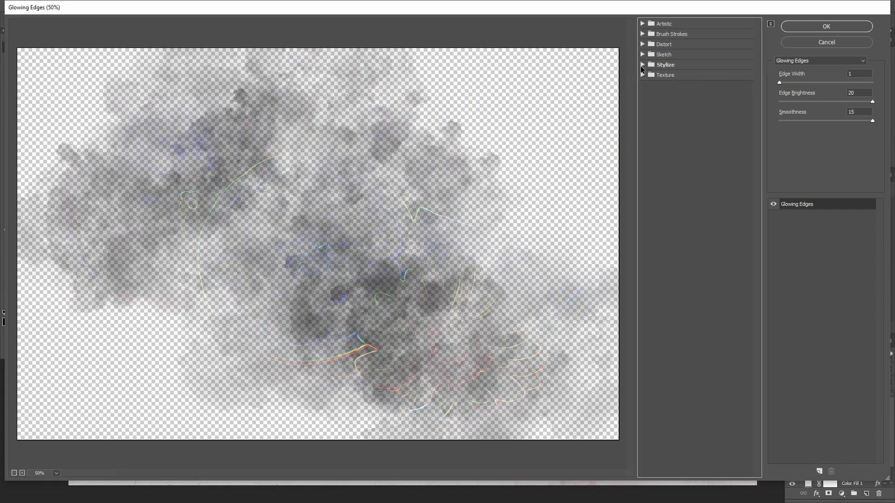
{"action": "left_click", "coordinate": [661, 23]}
{"action": "left_click", "coordinate": [730, 172]}
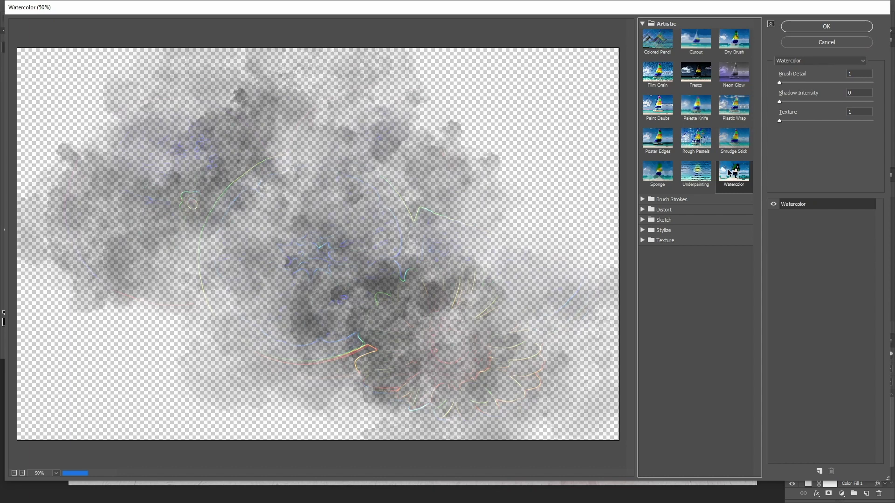
{"action": "left_click", "coordinate": [855, 82]}
Step: Apply the Watercolor filter with Brush Detail 14
{"action": "type", "text": "14"}
{"action": "left_click", "coordinate": [840, 26]}
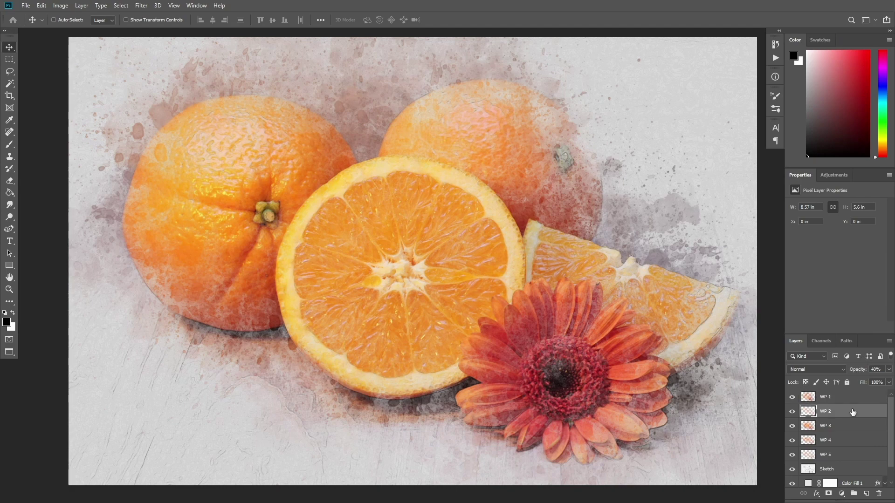
{"action": "key", "text": "alt+bracketleft"}
{"action": "key", "text": "alt+bracketleft"}
{"action": "key", "text": "alt+bracketleft"}
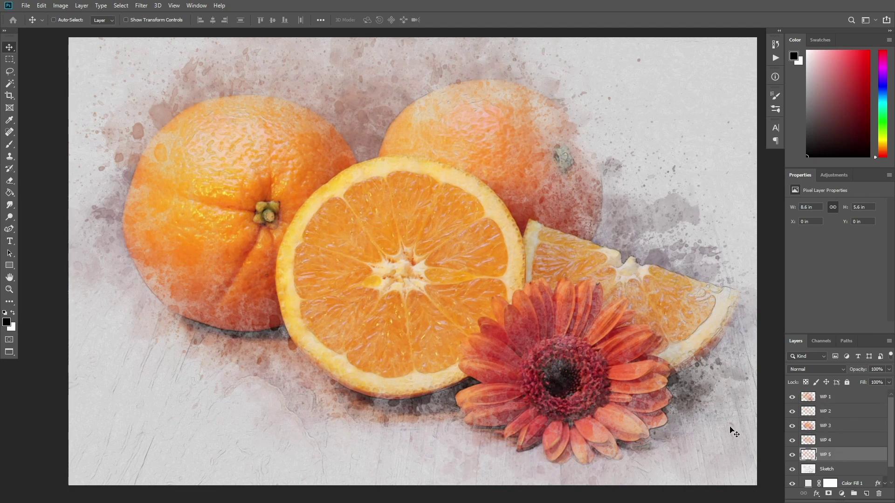
Step: Group layers WP 1 through WP 5 and name the group 'Watercolor Painting'
{"action": "left_click", "coordinate": [846, 397]}
{"action": "left_click", "coordinate": [842, 454], "text": "shift"}
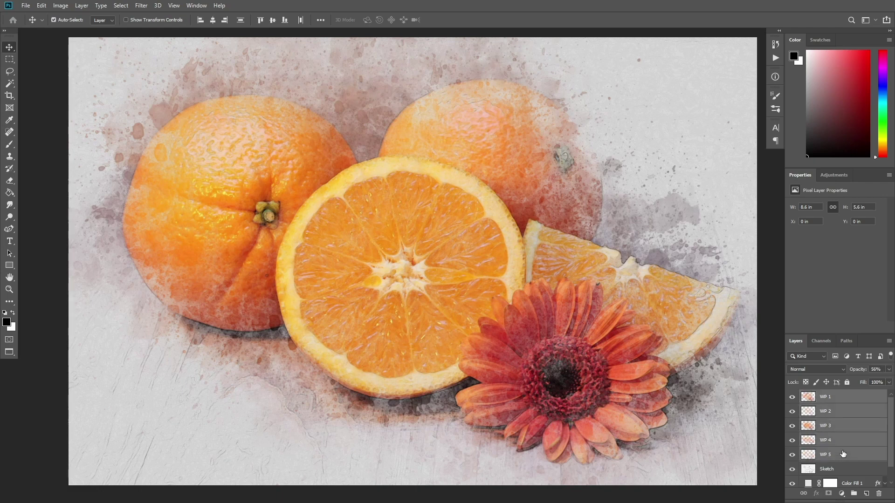
{"action": "key", "text": "ctrl+g"}
{"action": "double_click", "coordinate": [826, 396]}
{"action": "type", "text": "Watercolor Painting"}
{"action": "key", "text": "Return"}
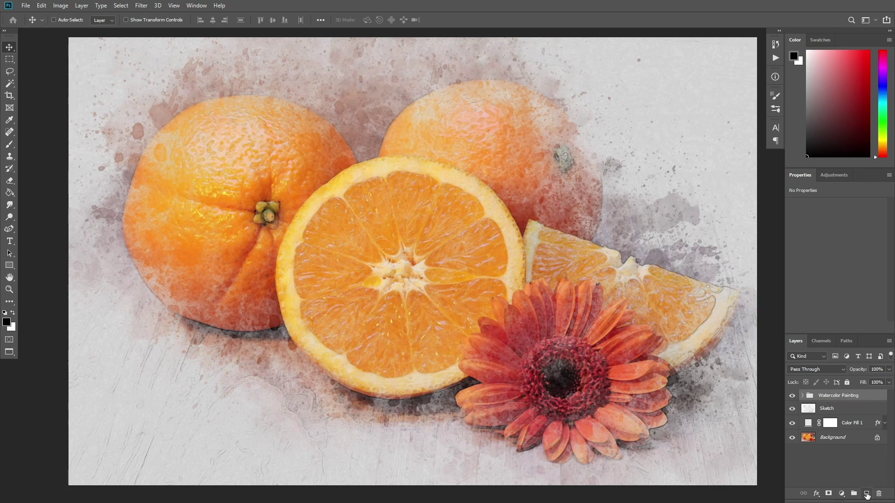
Step: Add a new top layer named 'Texture' filled with 50% gray
{"action": "left_click", "coordinate": [867, 495]}
{"action": "double_click", "coordinate": [830, 397]}
{"action": "type", "text": "Texture"}
{"action": "key", "text": "Return"}
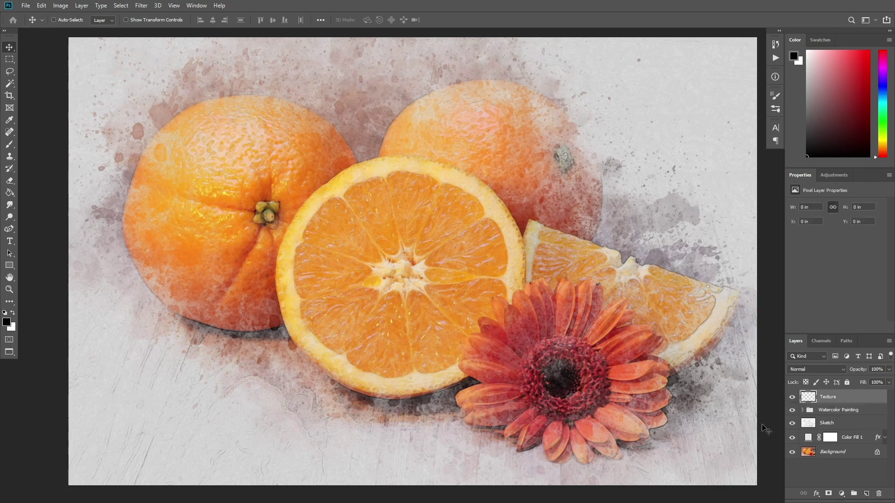
{"action": "left_click", "coordinate": [41, 7]}
{"action": "left_click", "coordinate": [76, 152]}
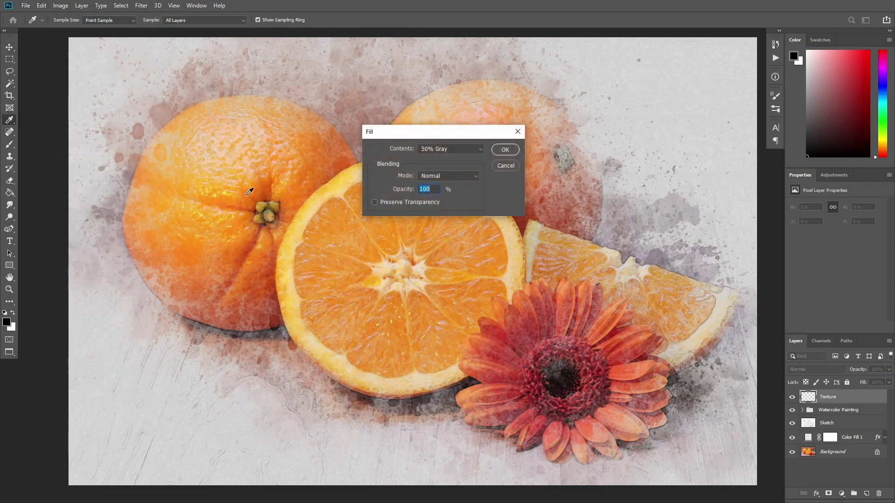
{"action": "left_click", "coordinate": [505, 150]}
Step: Apply a Canvas Texturizer at 200% scaling to the Texture layer
{"action": "key", "text": "v"}
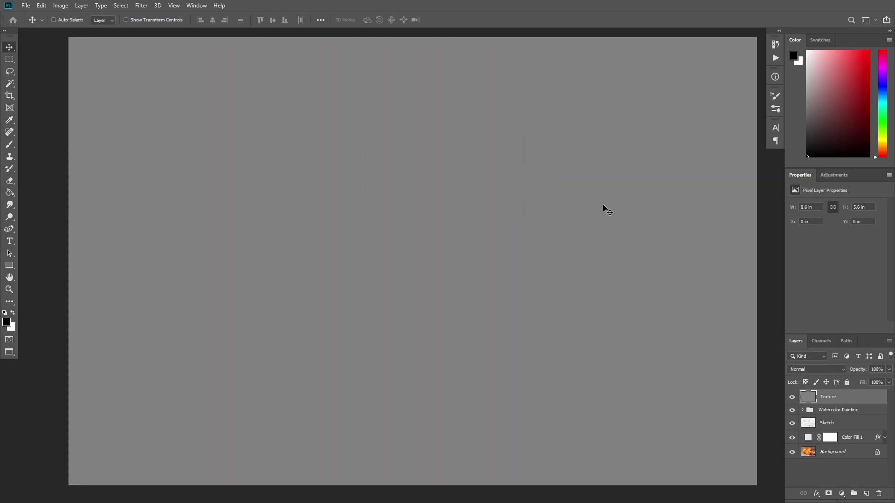
{"action": "left_click", "coordinate": [141, 5]}
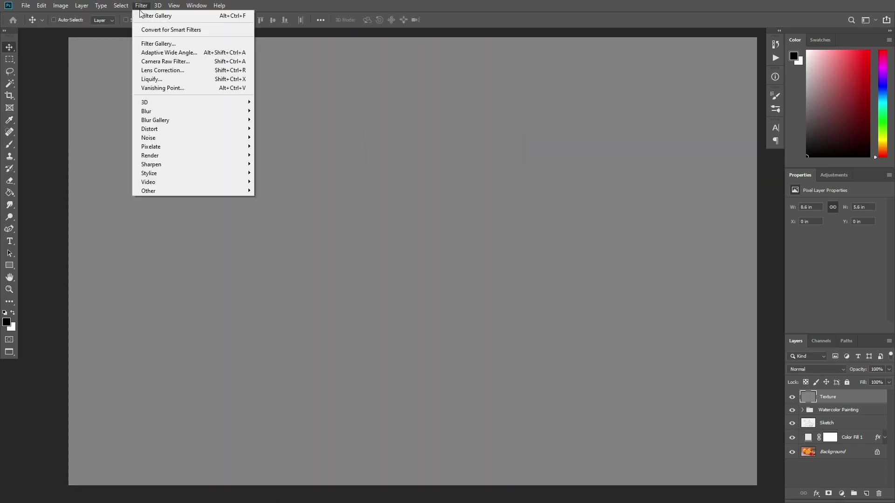
{"action": "left_click", "coordinate": [153, 44]}
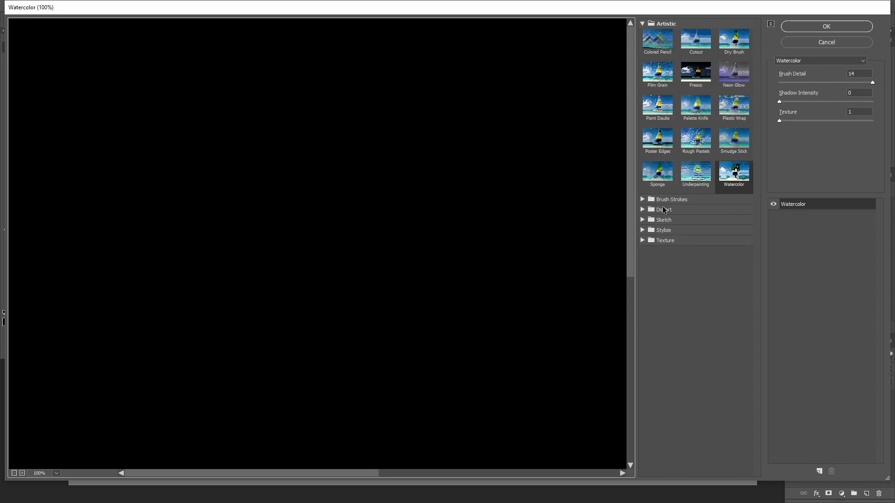
{"action": "left_click", "coordinate": [666, 240]}
{"action": "left_click", "coordinate": [744, 292]}
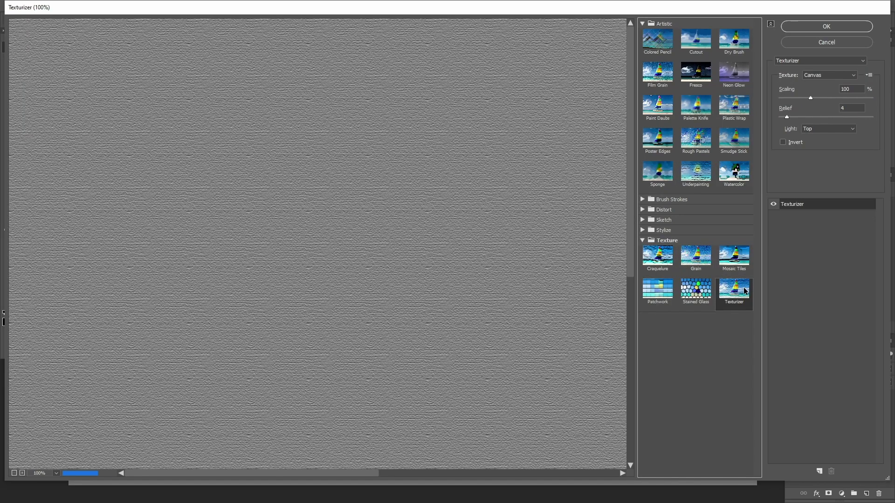
{"action": "double_click", "coordinate": [845, 89]}
{"action": "type", "text": "200"}
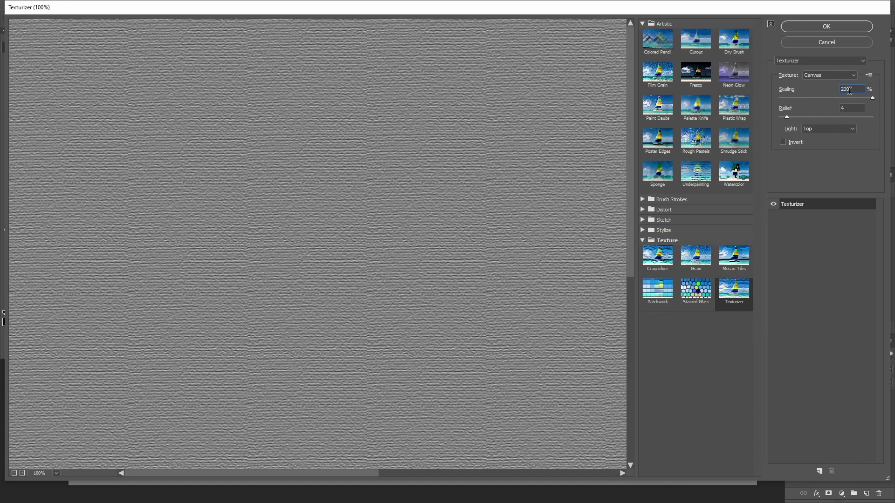
{"action": "left_click", "coordinate": [836, 28]}
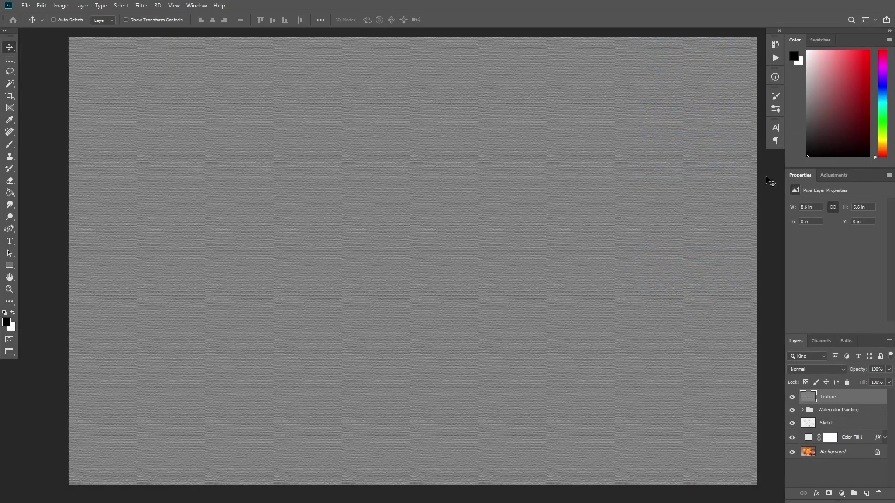
Step: Blend the Texture layer in Soft Light and add a Curves layer named 'Color Look 1'
{"action": "left_click", "coordinate": [827, 372]}
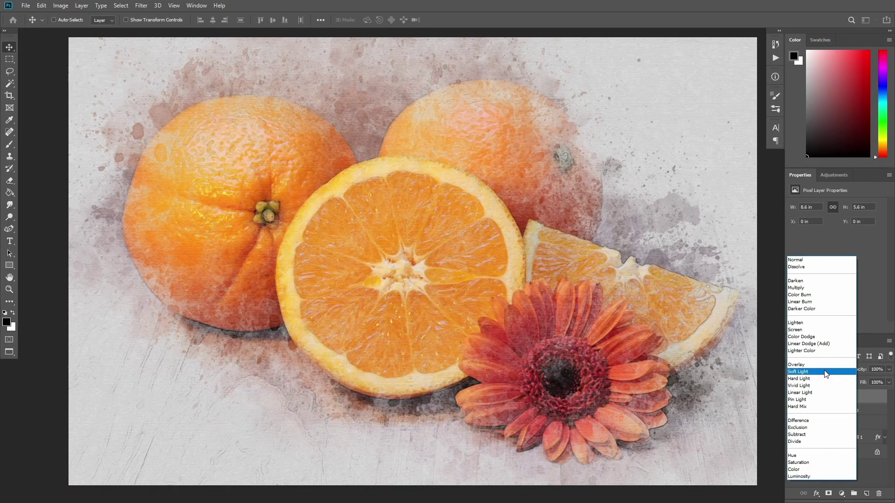
{"action": "left_click", "coordinate": [821, 370]}
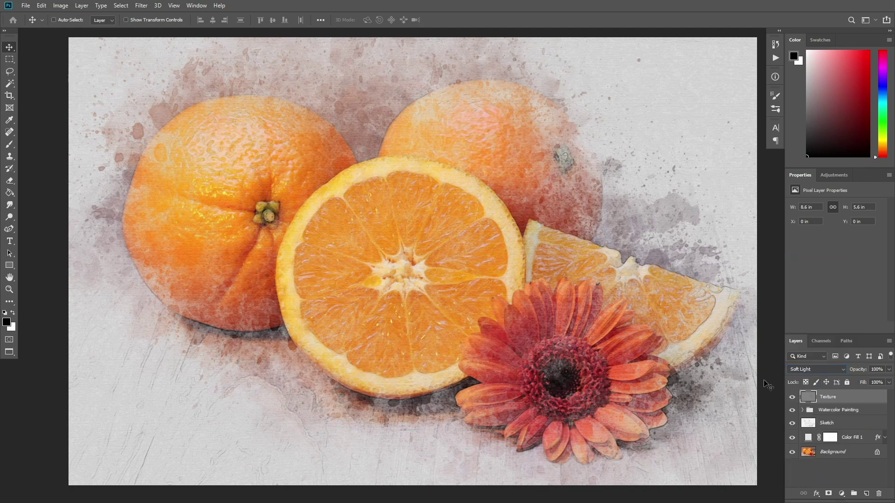
{"action": "left_click", "coordinate": [842, 496]}
{"action": "left_click", "coordinate": [836, 378]}
{"action": "double_click", "coordinate": [850, 397]}
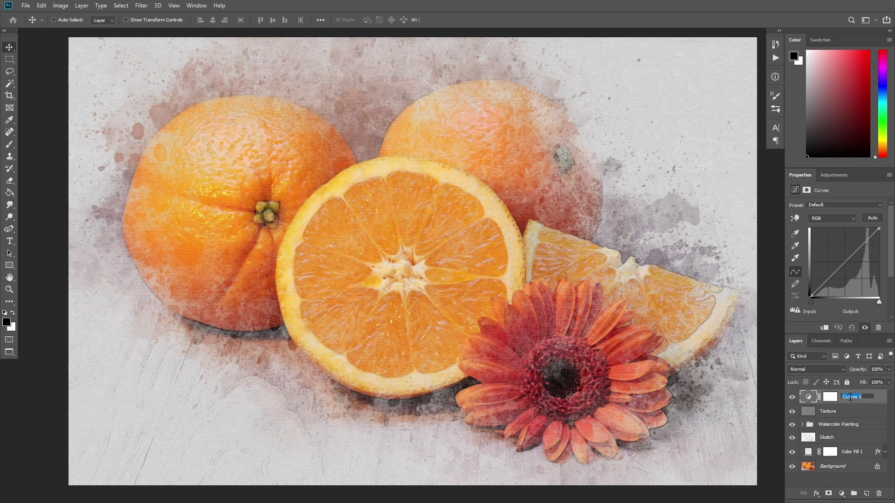
{"action": "type", "text": "Color Look 1"}
{"action": "key", "text": "Return"}
Step: Pull the Red curve down for a cyan tint and raise the Blue curve's black point
{"action": "left_click", "coordinate": [833, 217]}
{"action": "left_click", "coordinate": [827, 228]}
{"action": "left_click_drag", "start_coordinate": [827, 284], "coordinate": [860, 263]}
{"action": "left_click", "coordinate": [857, 260]}
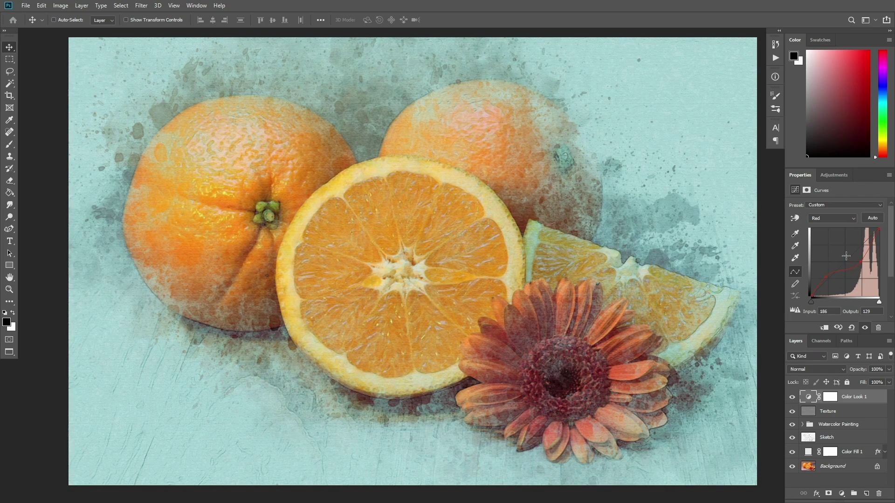
{"action": "left_click", "coordinate": [832, 218]}
{"action": "left_click", "coordinate": [826, 247]}
{"action": "left_click_drag", "start_coordinate": [810, 295], "coordinate": [809, 287]}
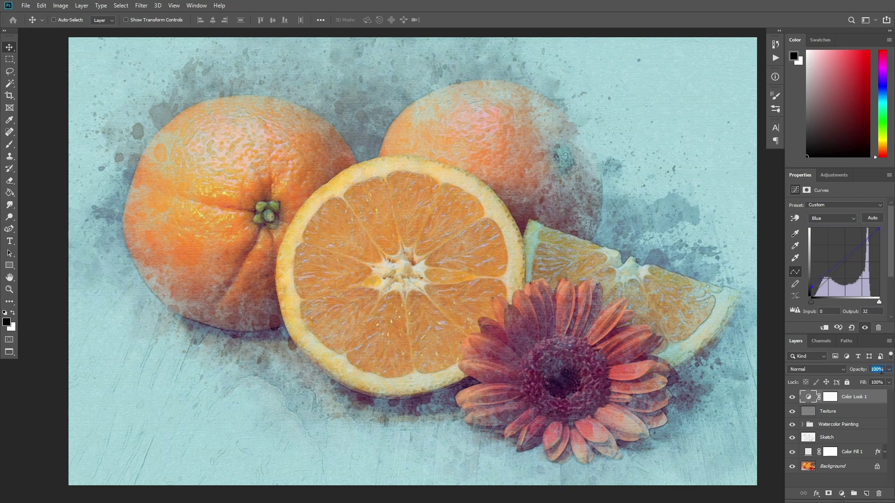
Step: Set Color Look 1 to 46% opacity and add a Gradient Map named 'Color Look 2' above Texture
{"action": "type", "text": "46"}
{"action": "left_click", "coordinate": [833, 410]}
{"action": "left_click", "coordinate": [841, 494]}
{"action": "left_click", "coordinate": [844, 479]}
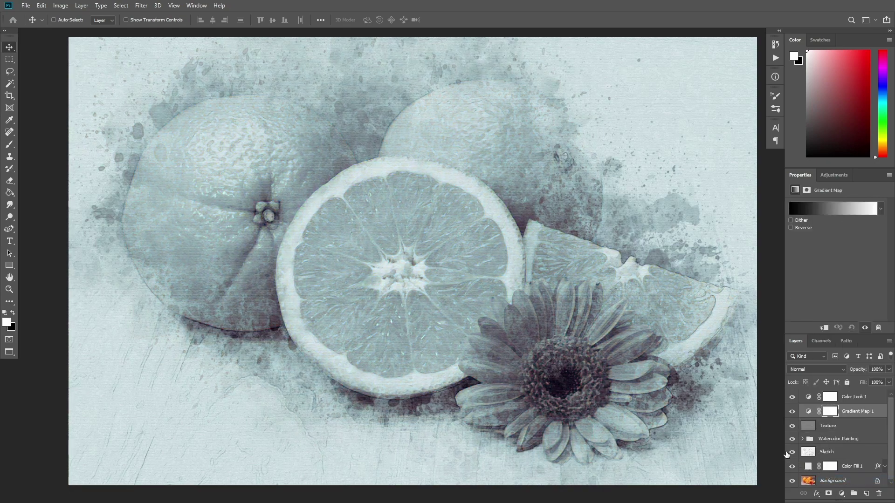
{"action": "key", "text": "d"}
{"action": "double_click", "coordinate": [852, 411]}
{"action": "type", "text": "Color Look 2"}
{"action": "key", "text": "Return"}
Step: Set the gradient's dark stop to a deep purple
{"action": "left_click", "coordinate": [831, 207]}
{"action": "double_click", "coordinate": [529, 230]}
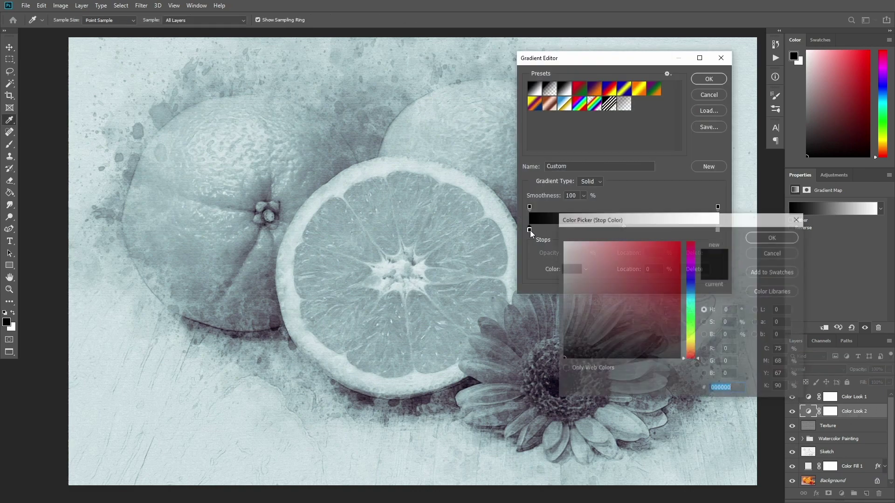
{"action": "left_click", "coordinate": [690, 281]}
{"action": "left_click", "coordinate": [666, 318]}
{"action": "left_click_drag", "start_coordinate": [690, 308], "coordinate": [691, 273]}
{"action": "left_click", "coordinate": [773, 237]}
Step: Set the light stop to orange ff7f00 and blend the gradient map in Soft Light
{"action": "double_click", "coordinate": [718, 207]}
{"action": "double_click", "coordinate": [719, 388]}
{"action": "type", "text": "ff7f00"}
{"action": "key", "text": "Return"}
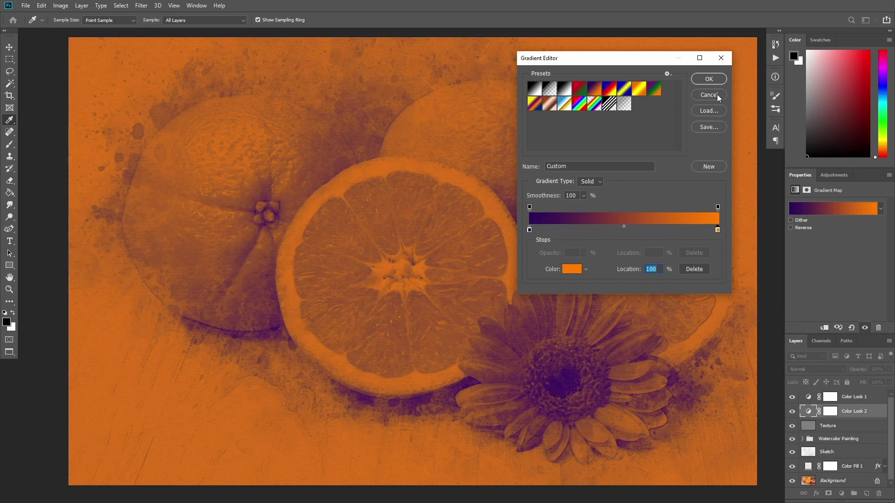
{"action": "left_click", "coordinate": [716, 80]}
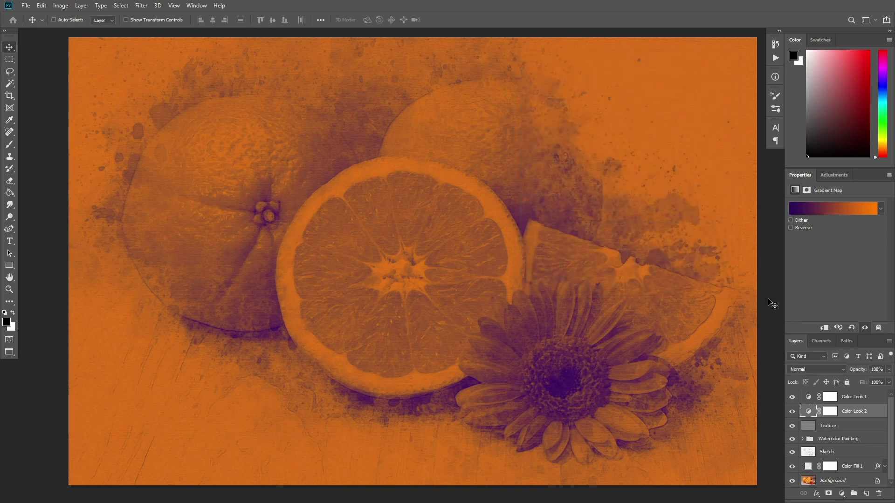
{"action": "left_click", "coordinate": [801, 370]}
{"action": "left_click", "coordinate": [802, 372]}
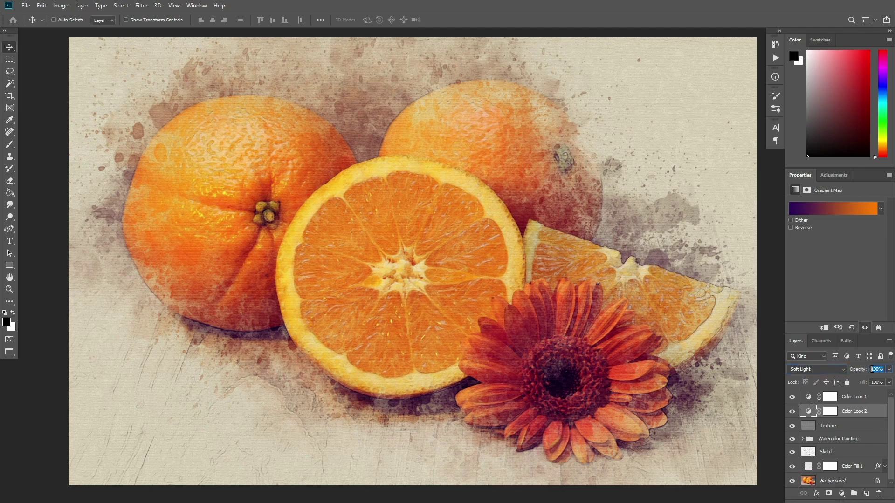
Step: Set Color Look 2 to 33%, then add a black-to-white 'Overall Contrast' gradient map in Soft Light at 37%
{"action": "type", "text": "33"}
{"action": "left_click", "coordinate": [869, 397]}
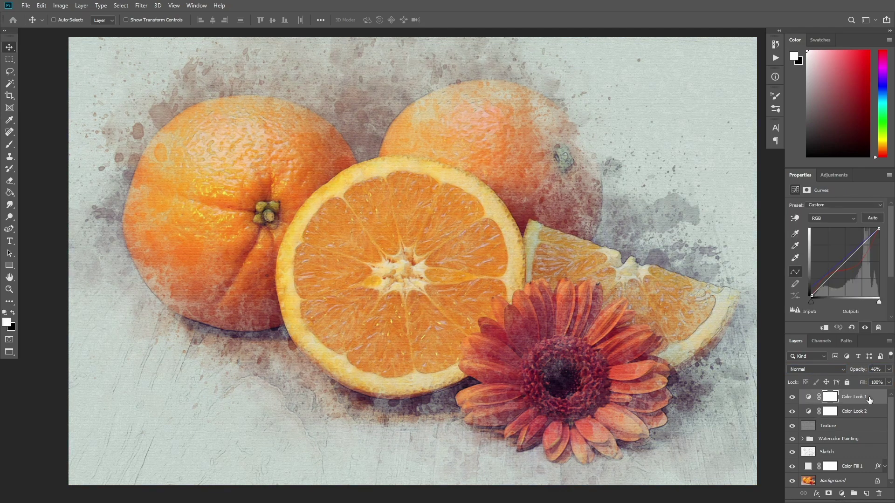
{"action": "left_click", "coordinate": [841, 493]}
{"action": "left_click", "coordinate": [846, 479]}
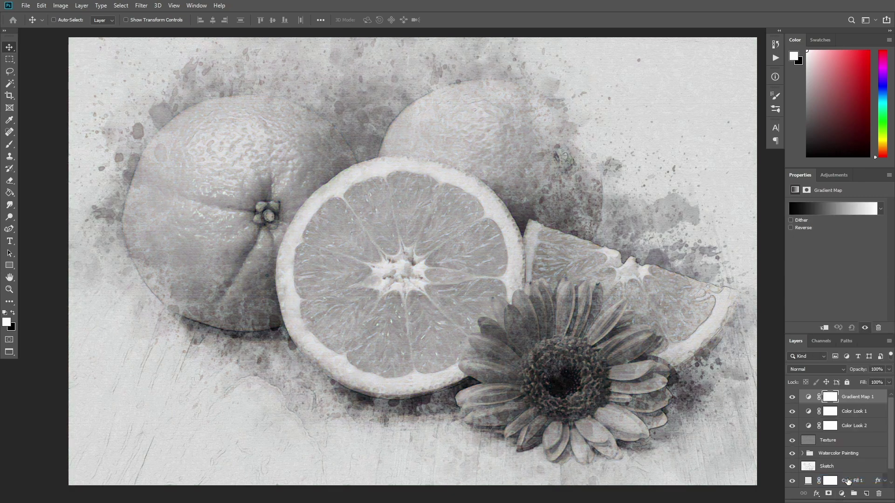
{"action": "key", "text": "d"}
{"action": "double_click", "coordinate": [851, 403]}
{"action": "type", "text": "Obv"}
{"action": "type", "text": "rall Contrast"}
{"action": "key", "text": "Return"}
{"action": "left_click", "coordinate": [820, 370]}
{"action": "left_click", "coordinate": [819, 374]}
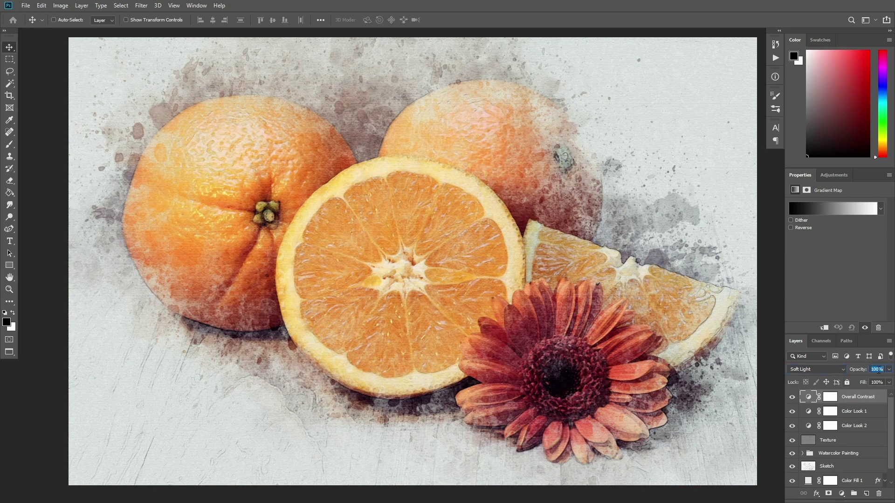
{"action": "type", "text": "37"}
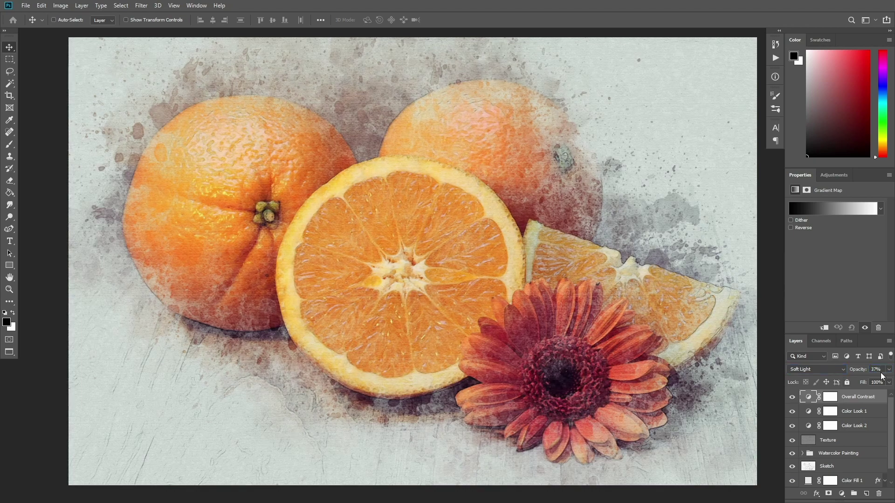
Step: Add a Vibrance layer named 'Overall Vibrance/Saturation' with Vibrance 33 and Saturation 19
{"action": "left_click", "coordinate": [843, 492]}
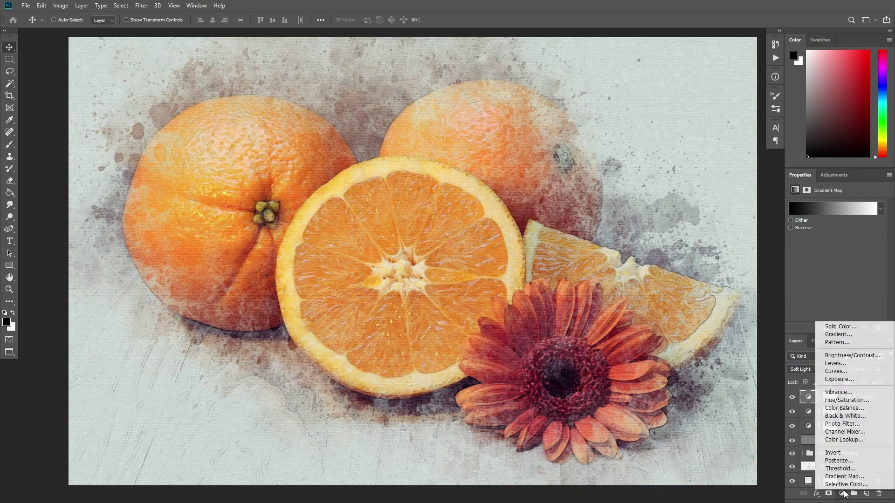
{"action": "left_click", "coordinate": [847, 393]}
{"action": "double_click", "coordinate": [853, 396]}
{"action": "type", "text": "Overall Vibrance/S"}
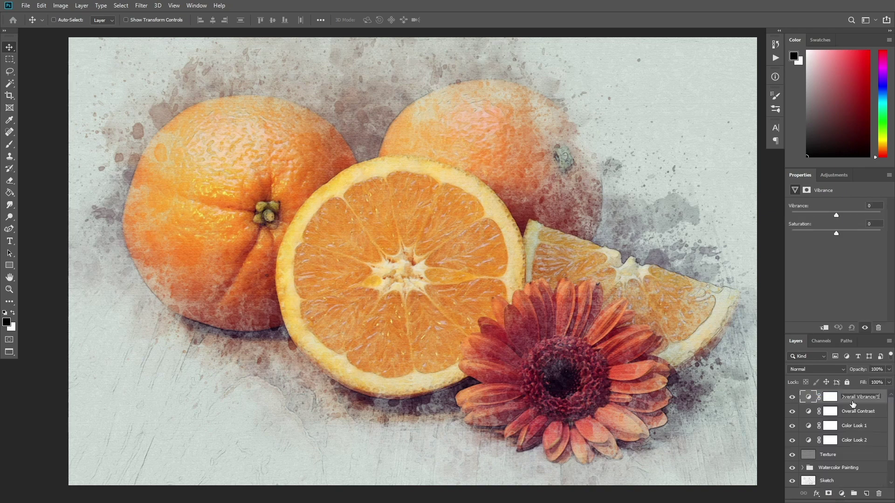
{"action": "type", "text": "aturation"}
{"action": "key", "text": "Return"}
{"action": "type", "text": "33"}
{"action": "key", "text": "Tab"}
{"action": "type", "text": "19"}
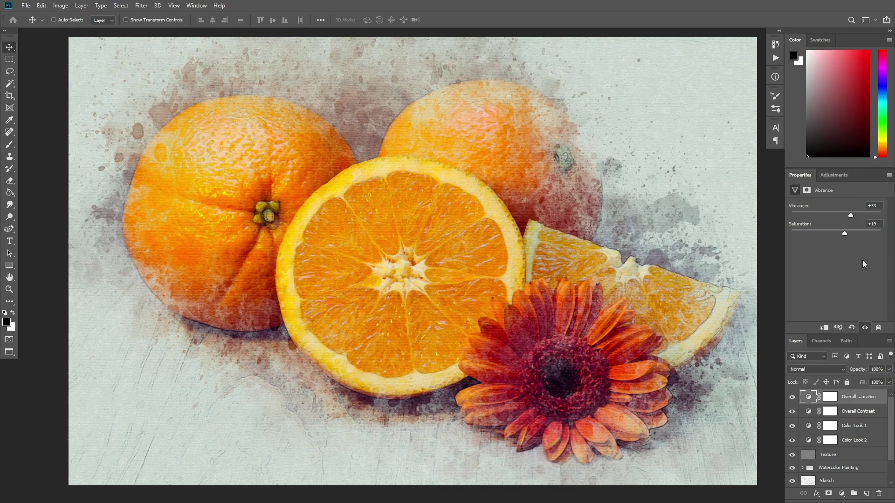
Step: Stamp all visible layers into a new layer, desaturate it, and apply a 2-pixel High Pass
{"action": "key", "text": "ctrl+shift+alt+e"}
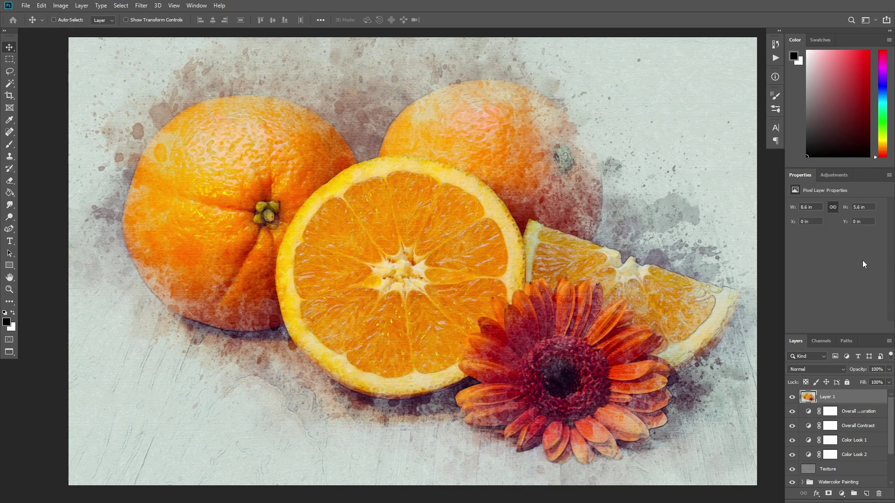
{"action": "key", "text": "ctrl+shift+u"}
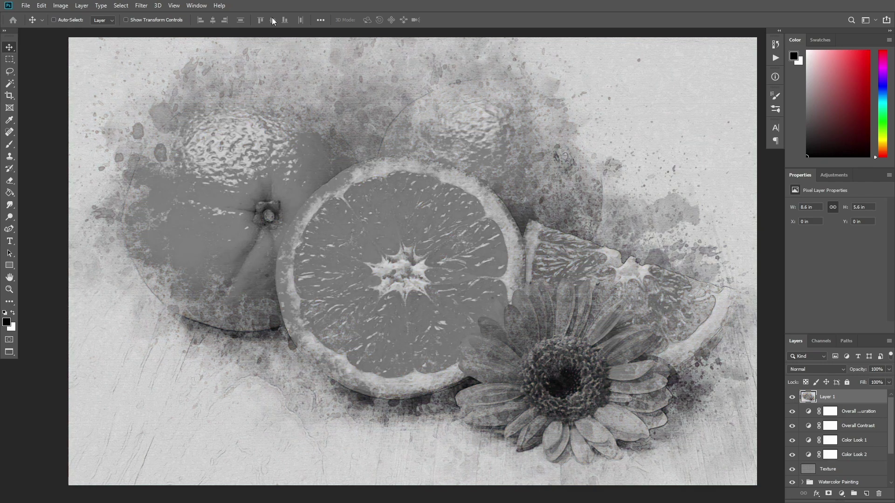
{"action": "left_click", "coordinate": [141, 6]}
{"action": "mouse_move", "coordinate": [199, 193]}
{"action": "left_click", "coordinate": [269, 199]}
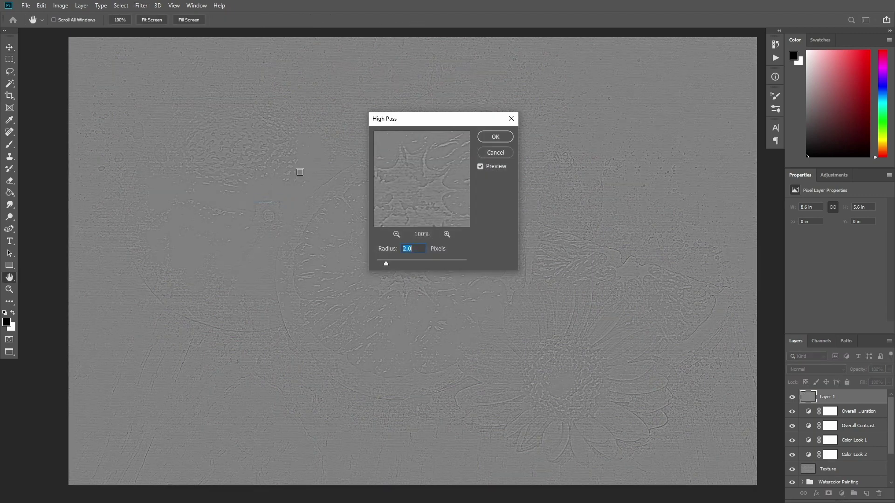
{"action": "left_click", "coordinate": [490, 138]}
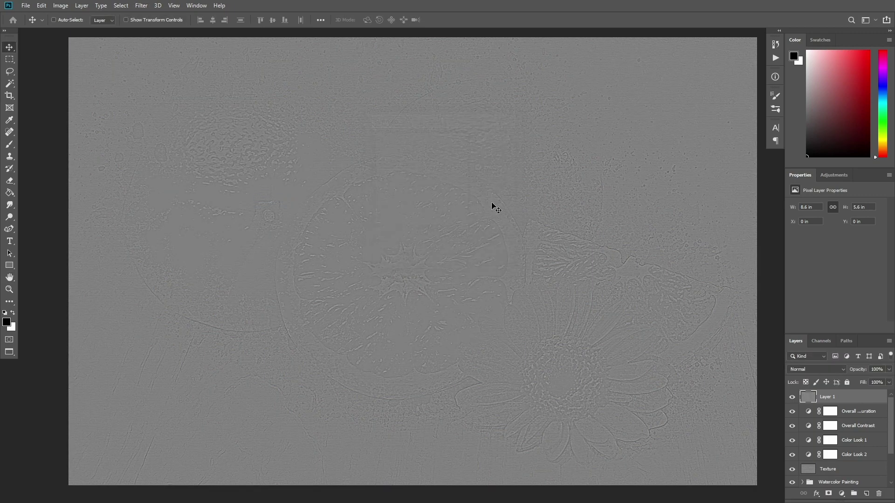
Step: Blend the high-pass layer in Hard Light and name it 'Overall Sharpening'
{"action": "left_click", "coordinate": [816, 369]}
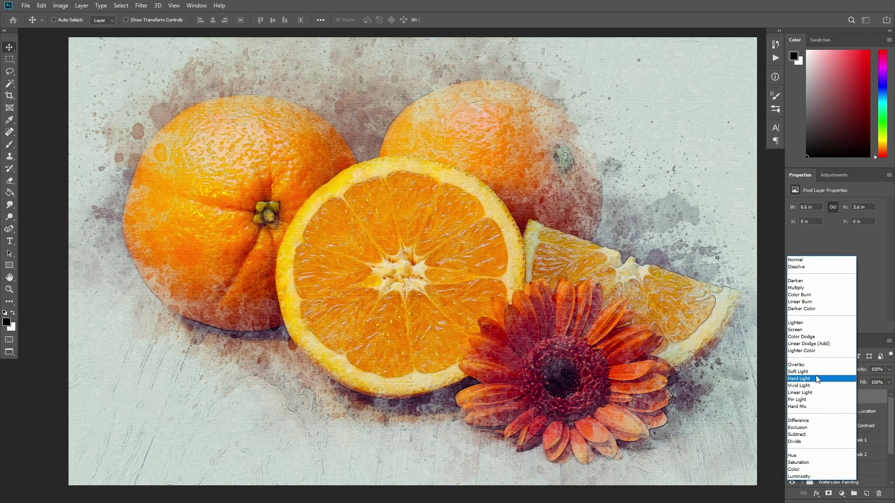
{"action": "left_click", "coordinate": [817, 379]}
{"action": "double_click", "coordinate": [833, 398]}
{"action": "type", "text": "Overall Sharpening"}
{"action": "key", "text": "Return"}
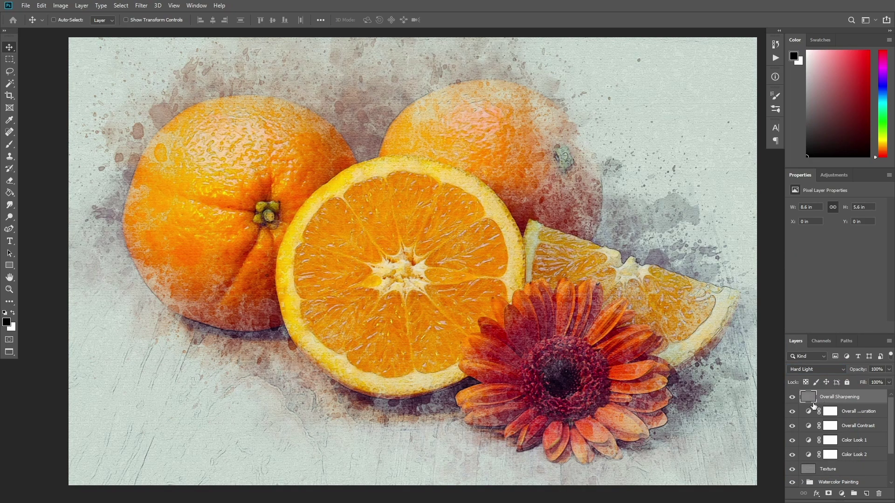